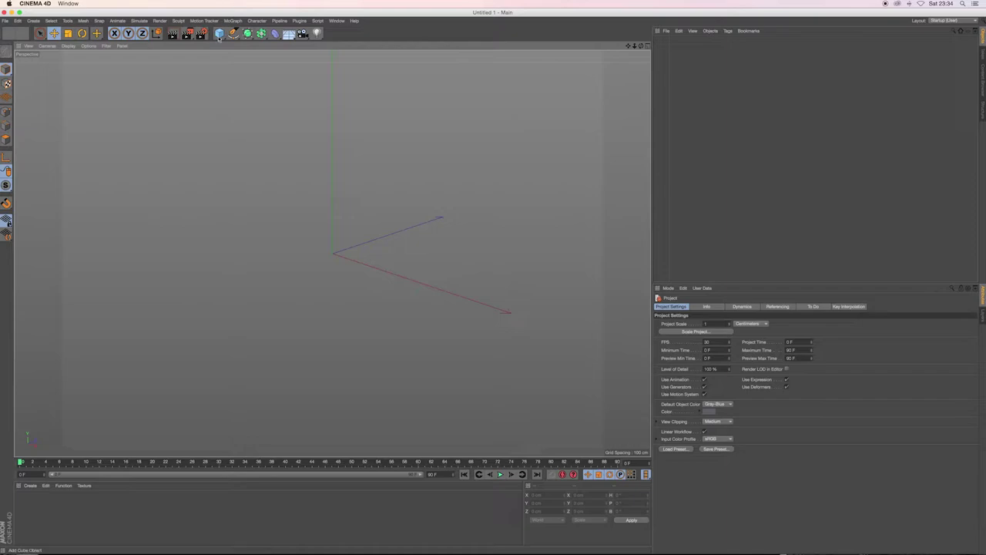
Rotate the light so it angles across the sphere.
scroll(394, 79, down, 3)
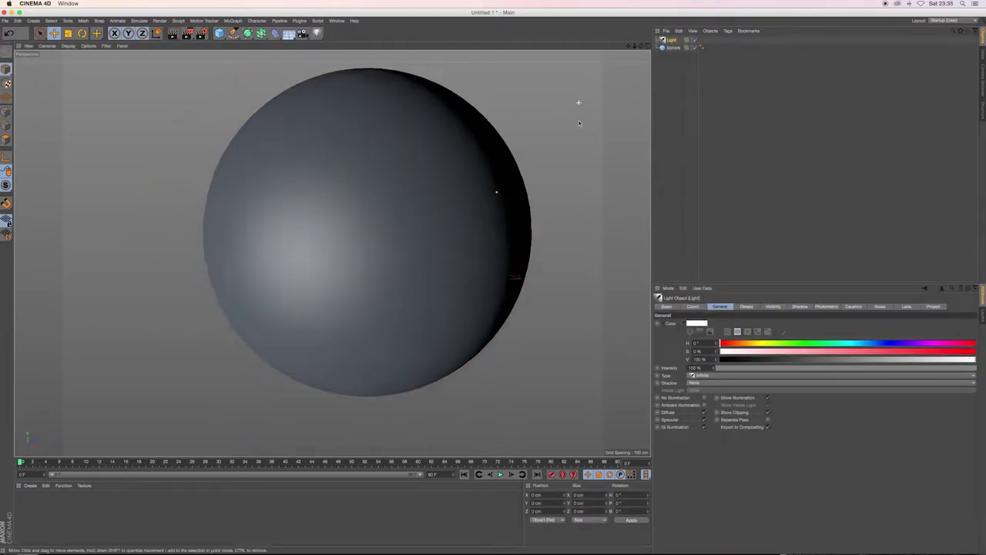
scroll(395, 80, down, 3)
key(r)
drag(374, 220, 326, 192)
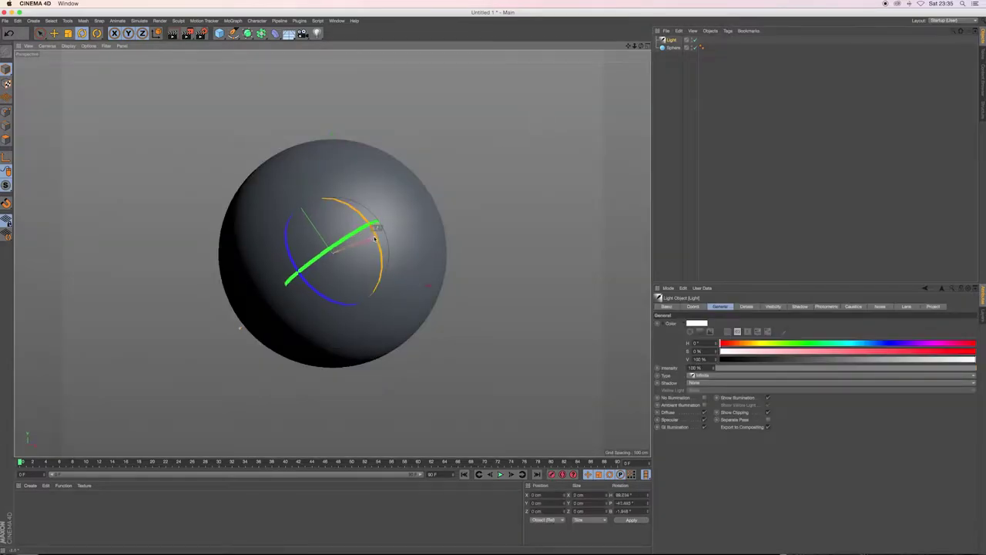
drag(372, 225, 375, 235)
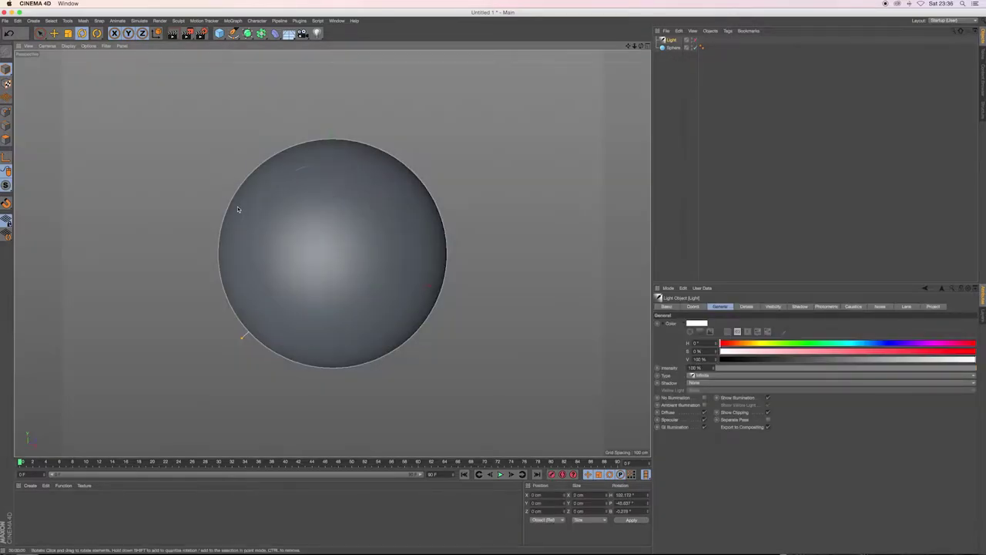
Select the sphere and path-select a curved run of edges along a seam.
click(238, 211)
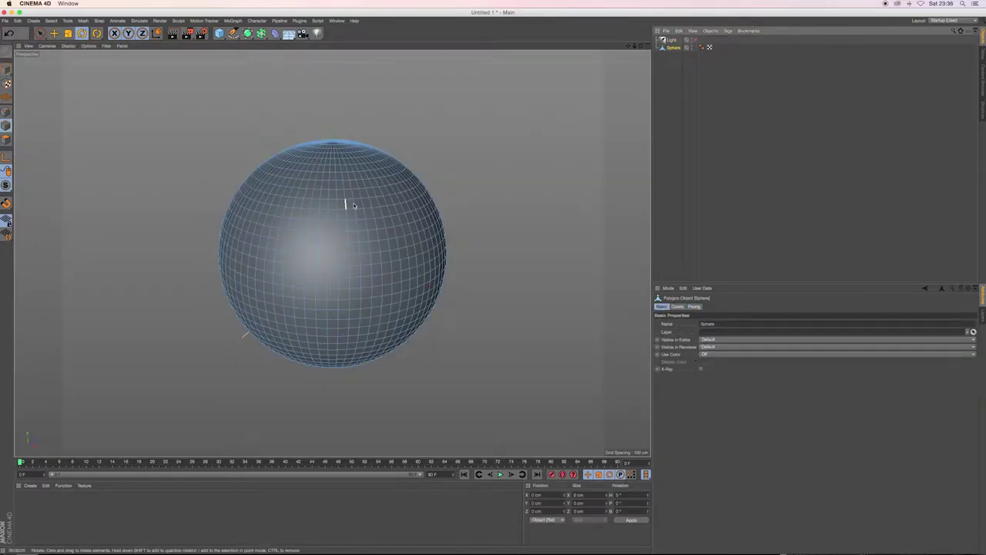
alt+drag(346, 202, 345, 161)
scroll(301, 288, up, 3)
drag(285, 289, 366, 286)
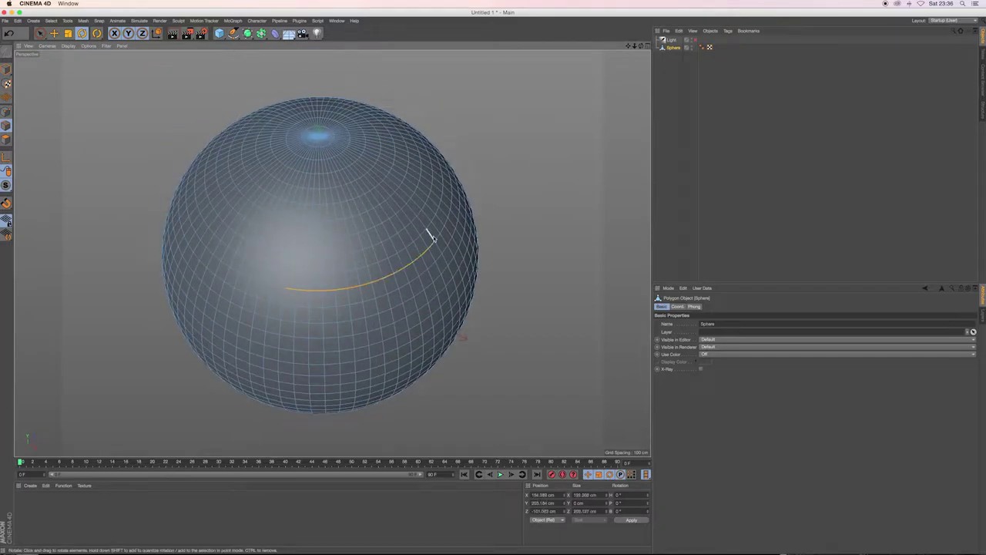
drag(241, 266, 355, 291)
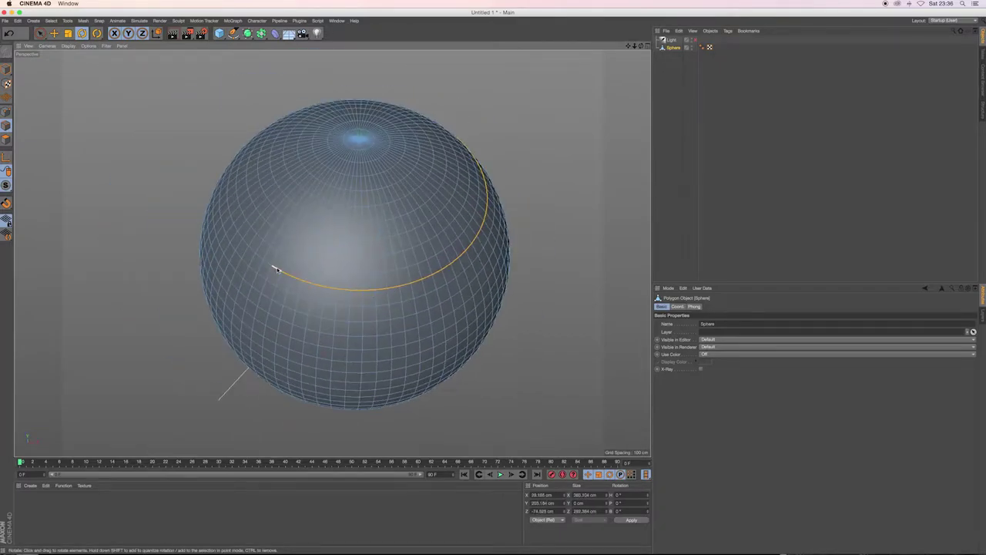
alt+drag(295, 250, 429, 294)
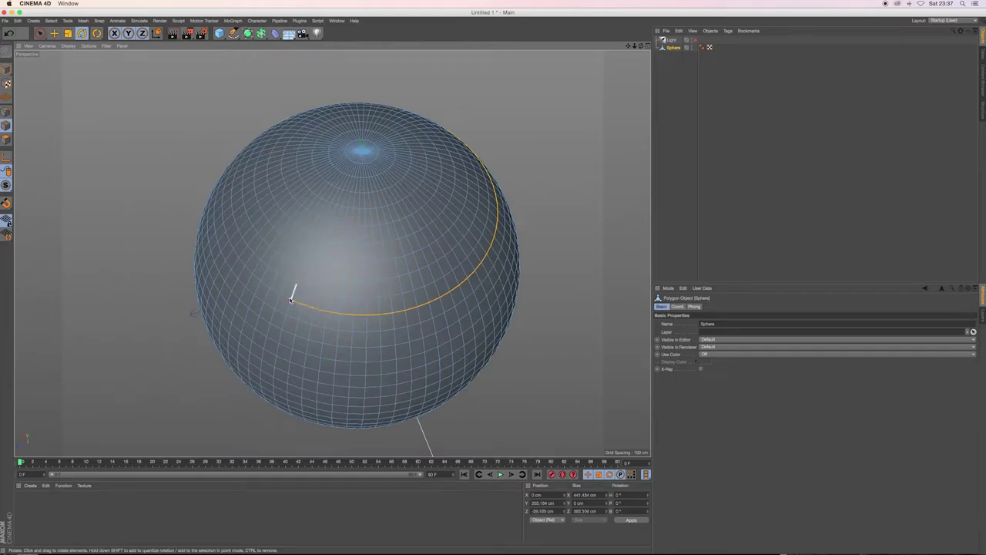
alt+drag(230, 245, 480, 235)
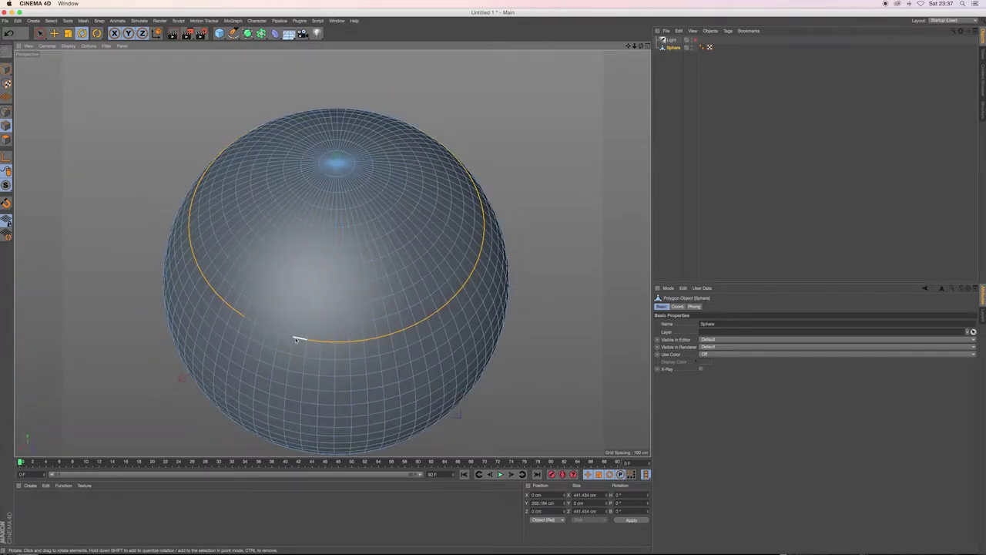
mouse_move(297, 338)
alt+mouse_down()
mouse_move(374, 286)
mouse_move(434, 282)
mouse_move(420, 271)
alt+mouse_up()
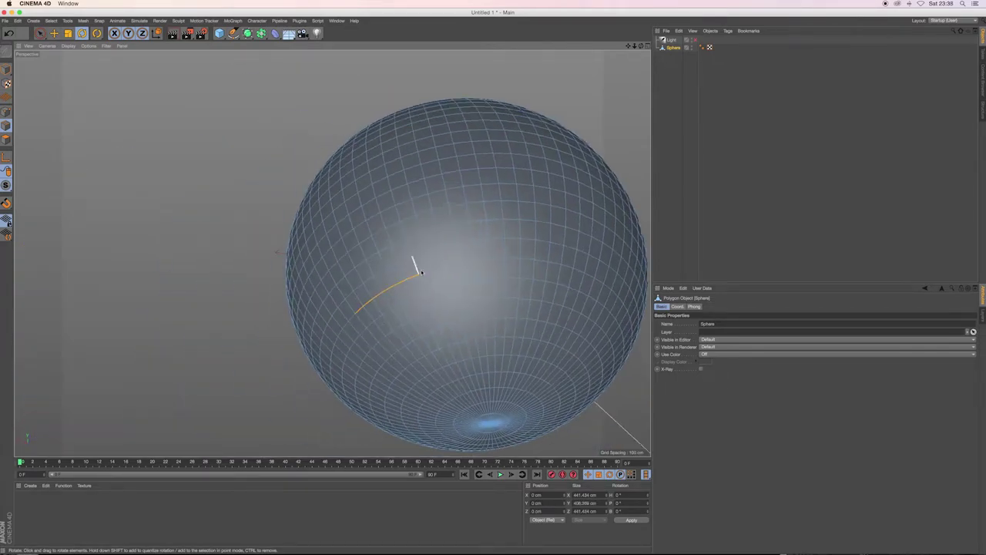
Extend the seam edge selection in an arc across to the sphere's right side.
alt+drag(532, 287, 313, 261)
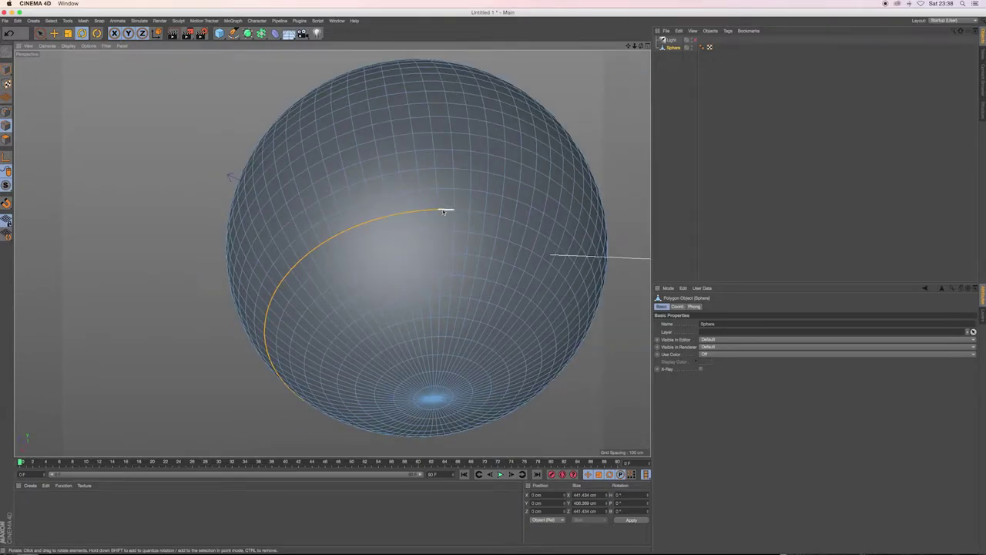
alt+drag(532, 229, 381, 244)
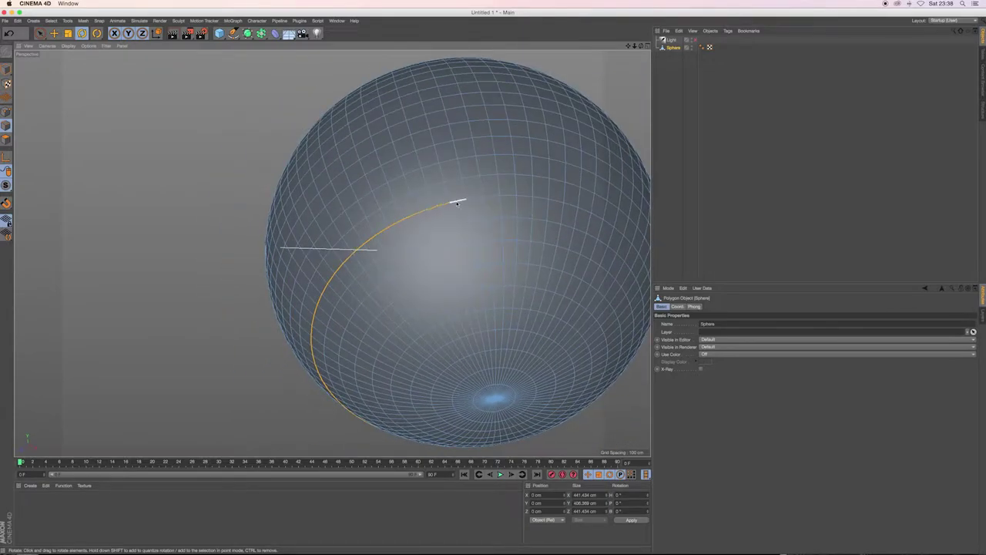
alt+drag(578, 212, 238, 296)
mouse_move(372, 200)
alt+mouse_down()
mouse_move(501, 211)
mouse_move(322, 206)
alt+mouse_up()
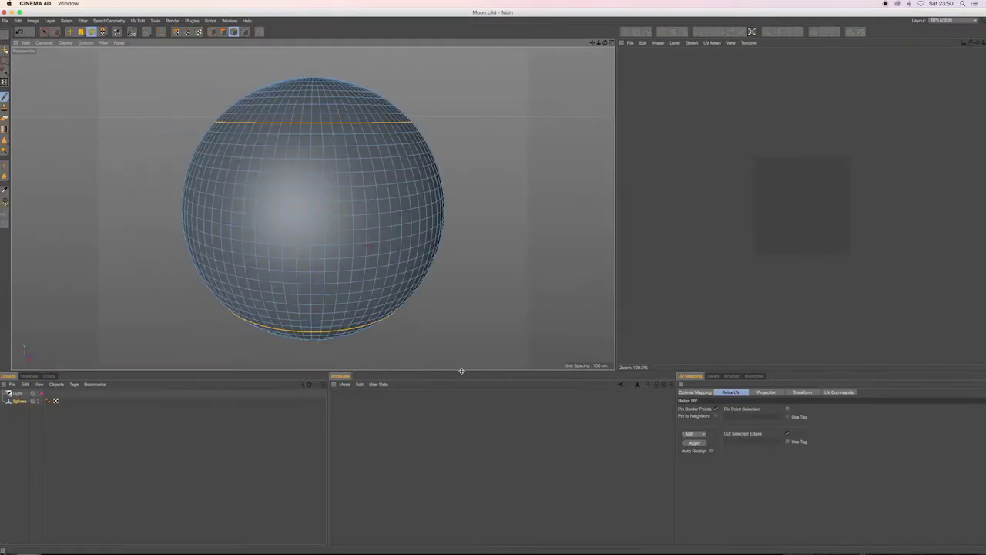
Finish the paint setup and save the colour texture as Moon texture.psd in Photoshop format.
click(117, 33)
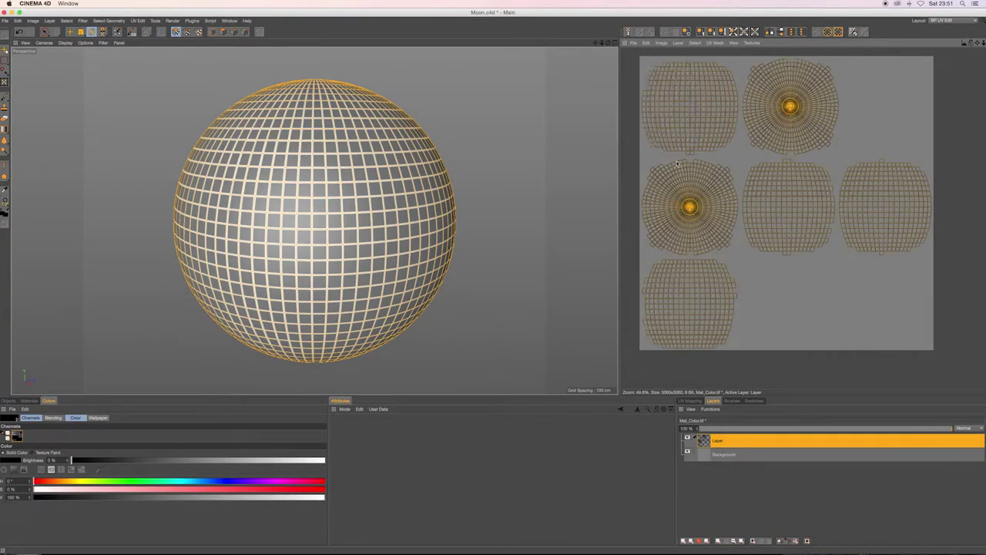
click(633, 42)
click(655, 110)
click(662, 142)
text(Moon texture.psd)
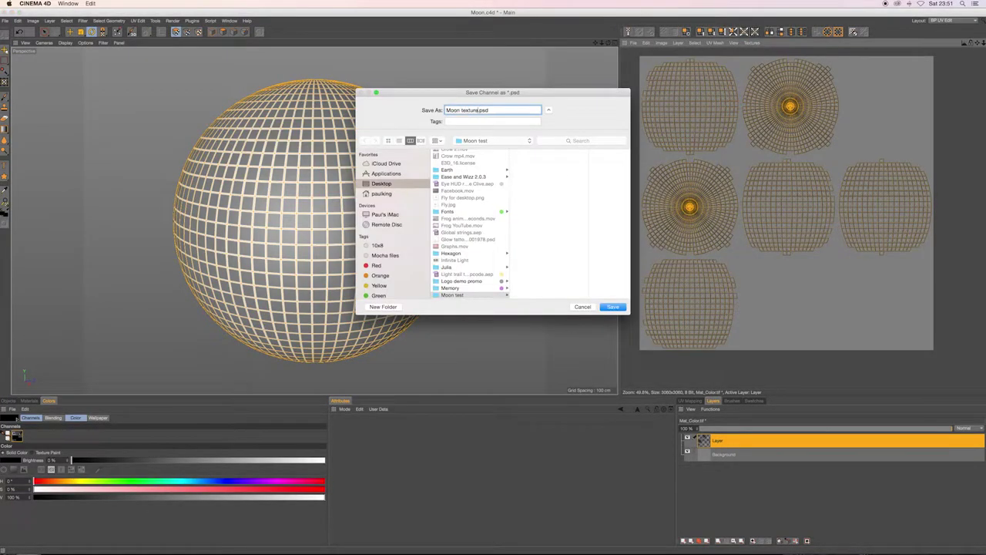
key(Return)
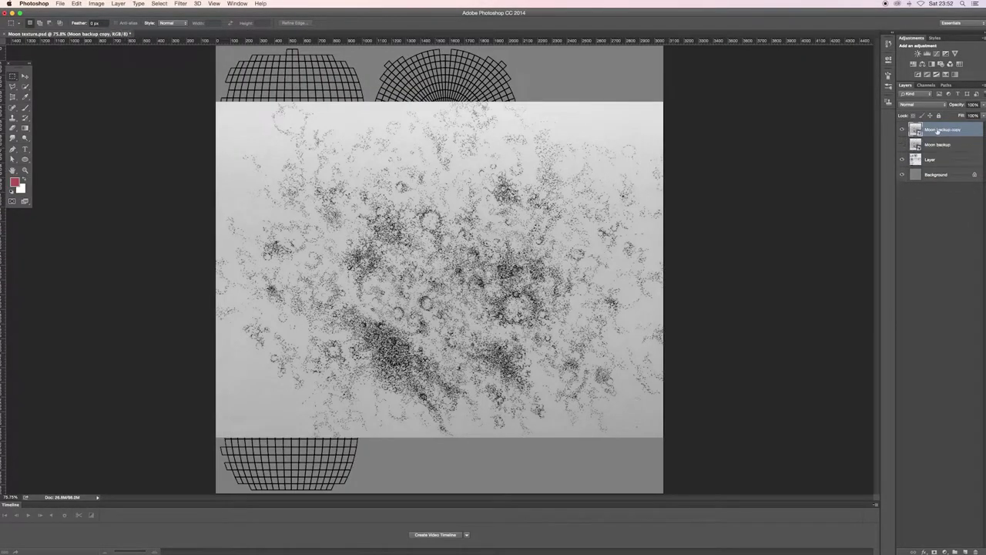
Name the layer 'Moon texture' and set it to 50% opacity.
text(Moon texture)
key(Return)
right_click(935, 129)
key(Escape)
key(v)
key(5)
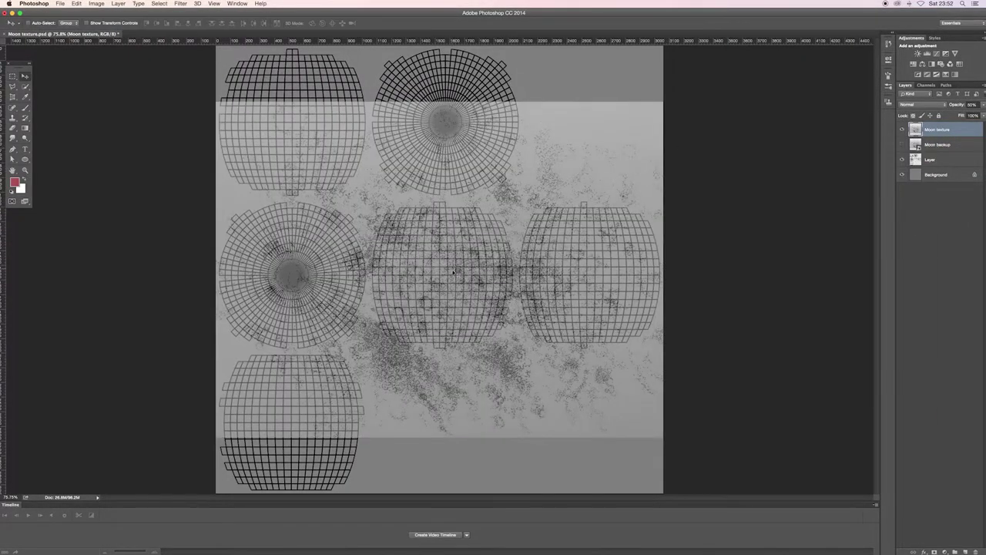
Erase the texture outside the centre island to trim the centre patch.
key(e)
mouse_move(221, 440)
mouse_down()
mouse_move(539, 323)
mouse_move(462, 177)
mouse_up()
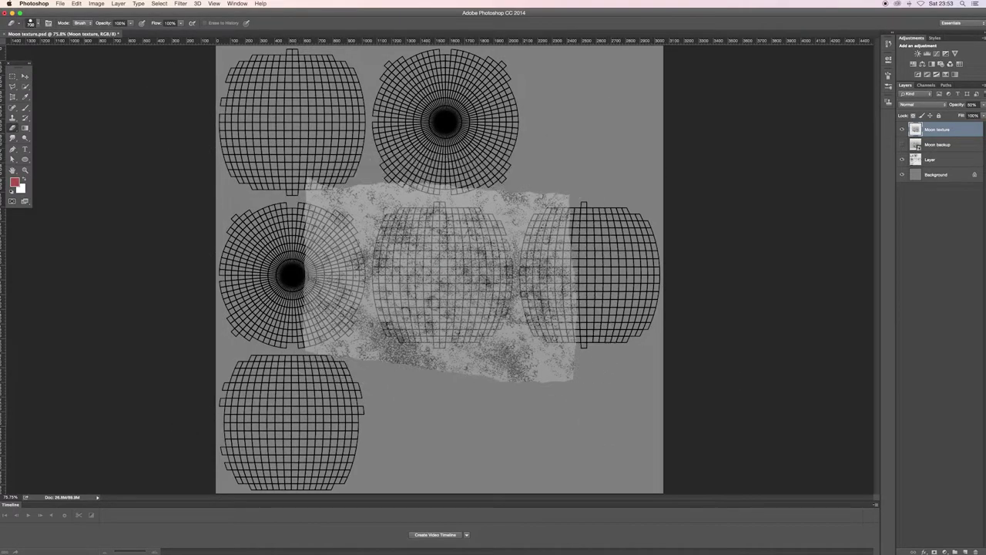
drag(317, 189, 317, 361)
key(ctrl+plus)
drag(578, 401, 424, 401)
mouse_move(319, 326)
mouse_down()
mouse_move(319, 157)
mouse_move(446, 165)
mouse_move(559, 254)
mouse_move(532, 369)
mouse_up()
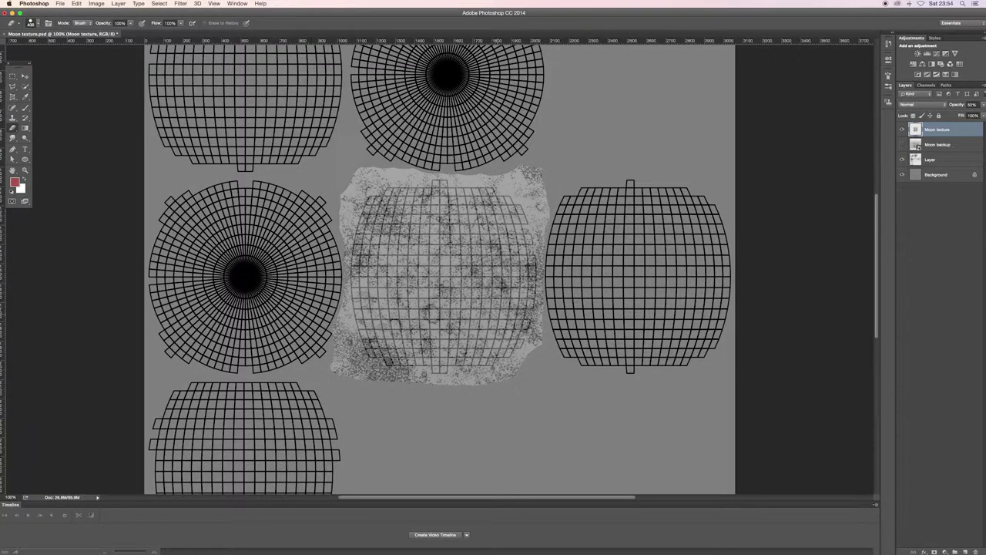
Restore full opacity, duplicate the centre patch and move the copy over the top-left island.
key(v)
key(0)
key(ctrl+j)
key(ctrl+minus)
mouse_move(471, 243)
mouse_down()
mouse_move(664, 235)
mouse_move(325, 93)
mouse_up()
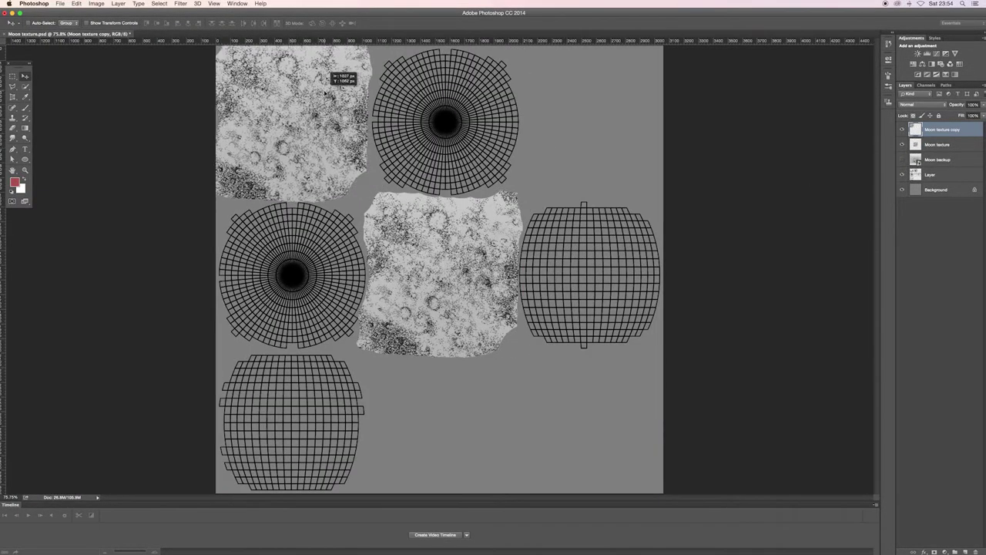
key(ctrl+plus)
key(ctrl+plus)
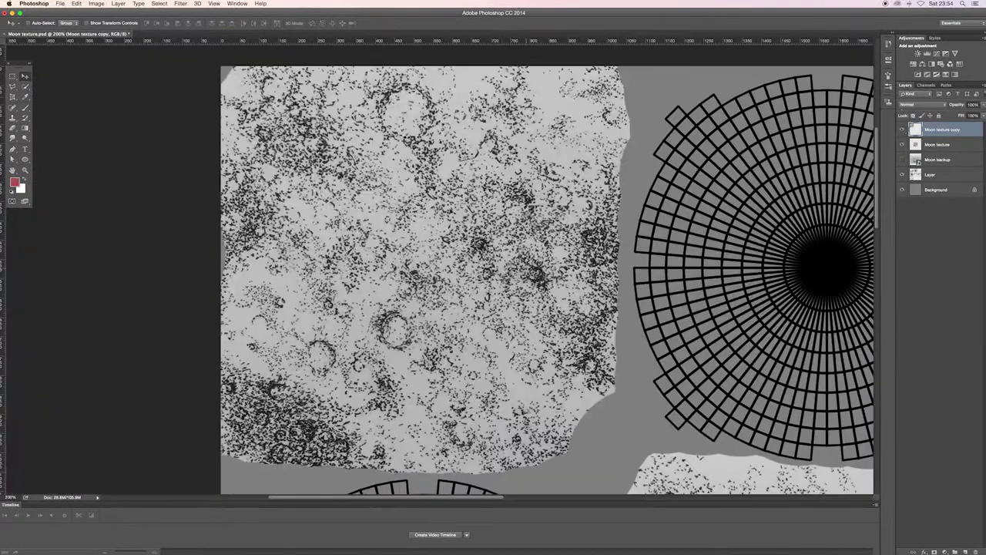
key(ctrl+0)
Duplicate the Moon backup layer and rename the centre patch layer to Moon centre.
alt+drag(919, 160, 924, 127)
double_click(959, 161)
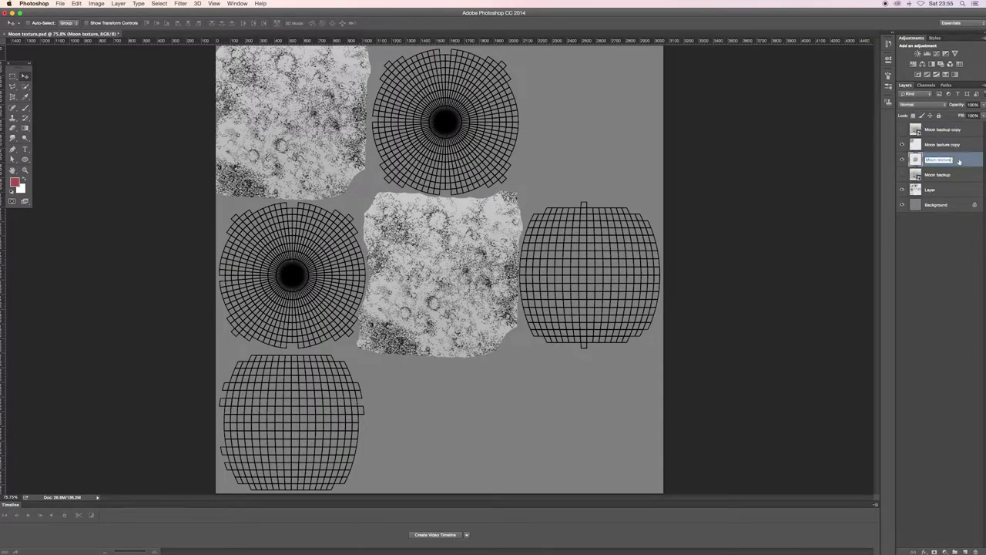
double_click(941, 144)
text(Moon cen)
key(Return)
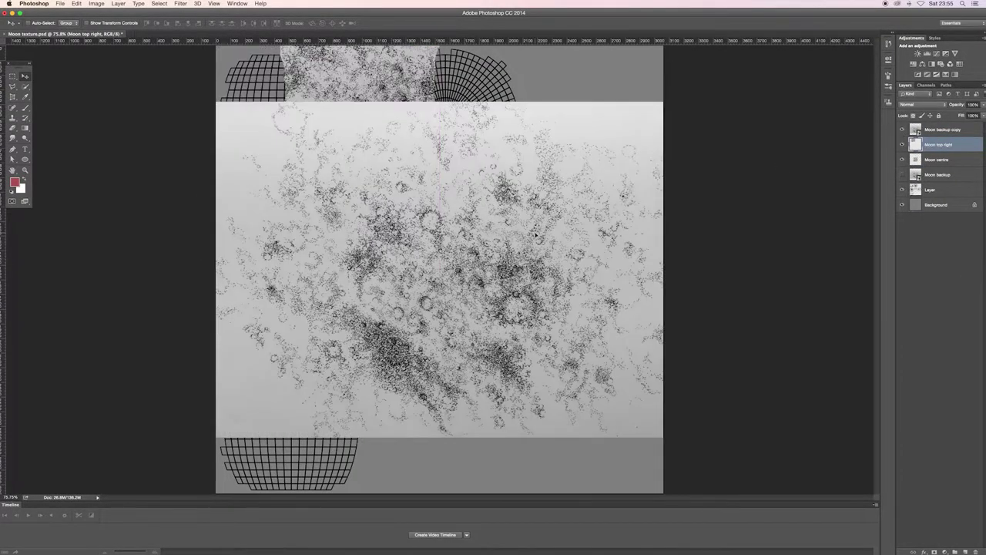
Place a 50%-opacity backup copy over the right island and erase its left strip and corners.
click(941, 129)
key(5)
mouse_move(445, 279)
mouse_down()
mouse_move(567, 267)
mouse_move(548, 266)
mouse_up()
key(e)
mouse_move(616, 151)
mouse_down()
mouse_move(344, 416)
mouse_move(655, 416)
mouse_up()
drag(432, 184, 693, 385)
key(super+1)
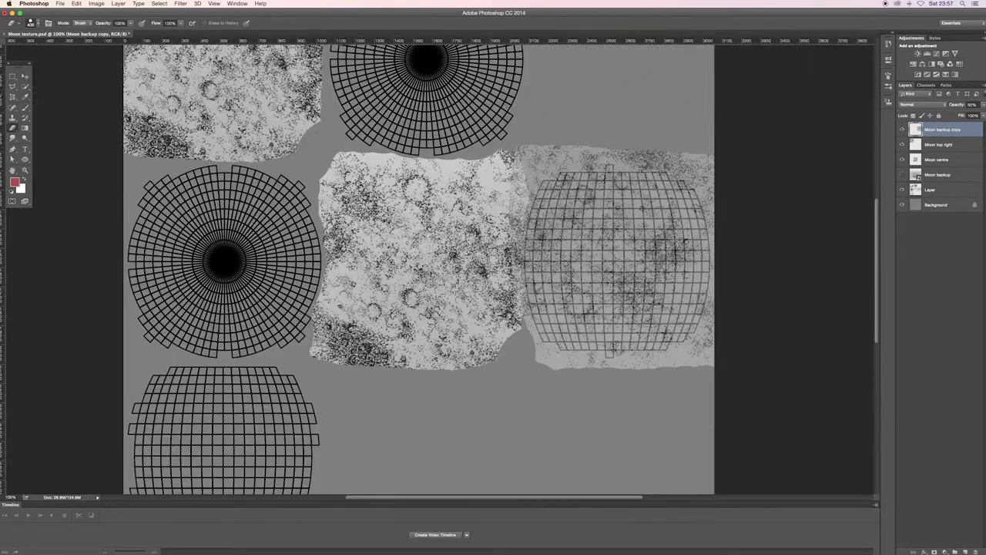
Hide Moon centre and move the copied right patch onto the top island as Moon top.
click(902, 159)
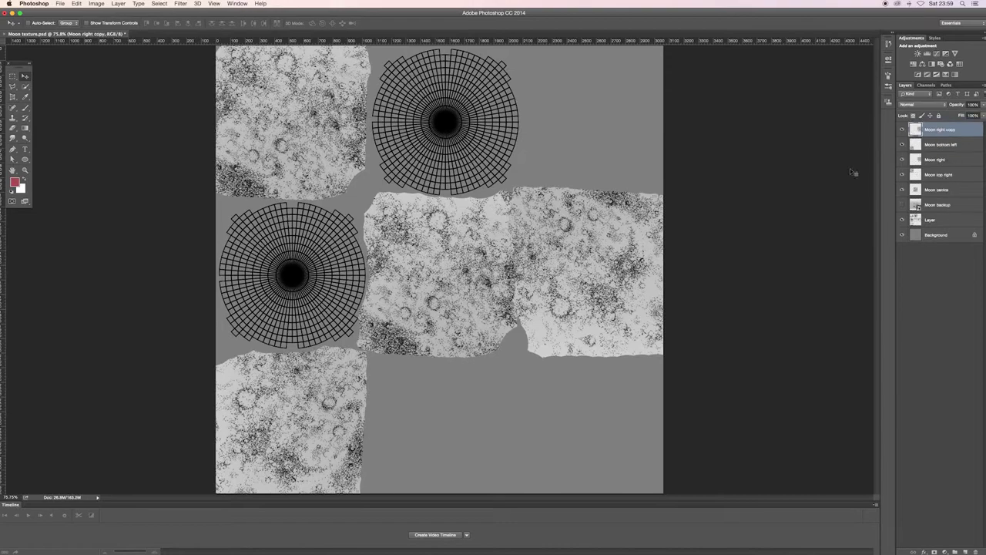
mouse_move(470, 216)
alt+mouse_down()
mouse_move(509, 131)
mouse_move(474, 72)
alt+mouse_up()
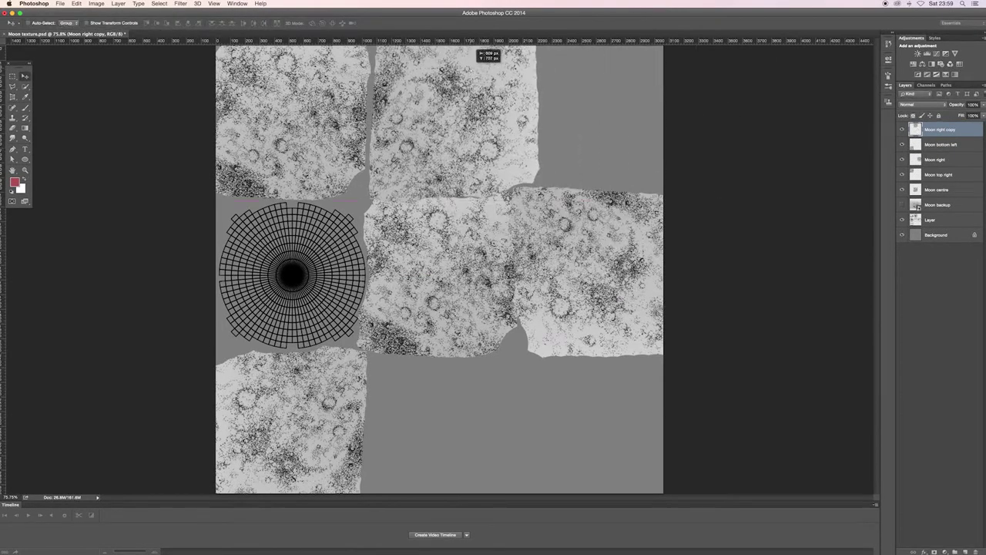
key(8)
key(0)
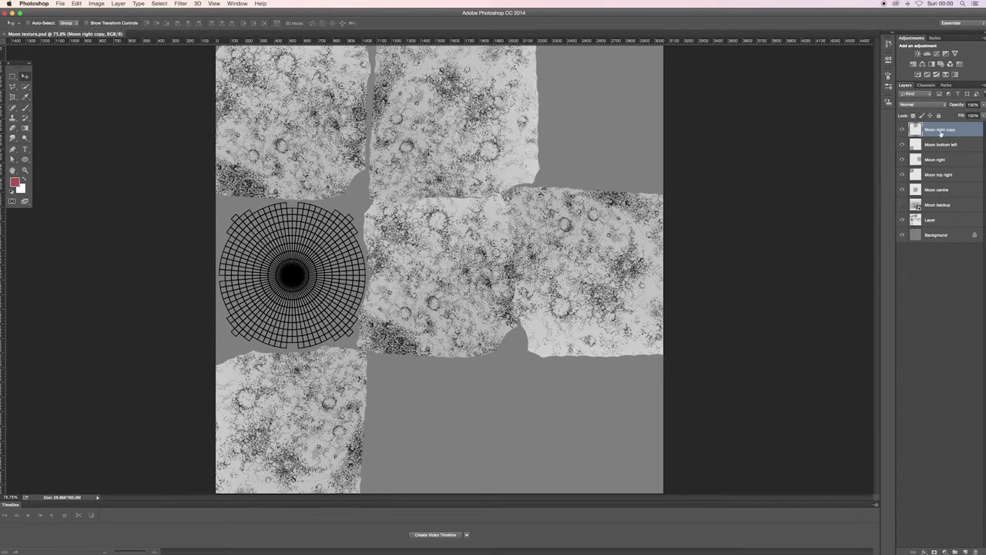
key(Return)
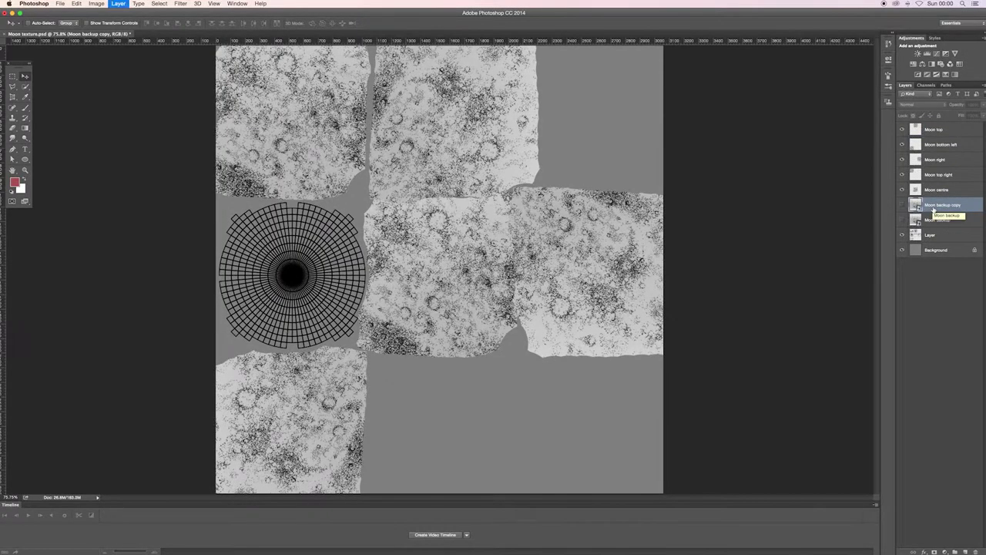
Duplicate the backup texture as a new layer, rename Moon top right and toggle Moon left's visibility.
right_click(936, 204)
click(855, 155)
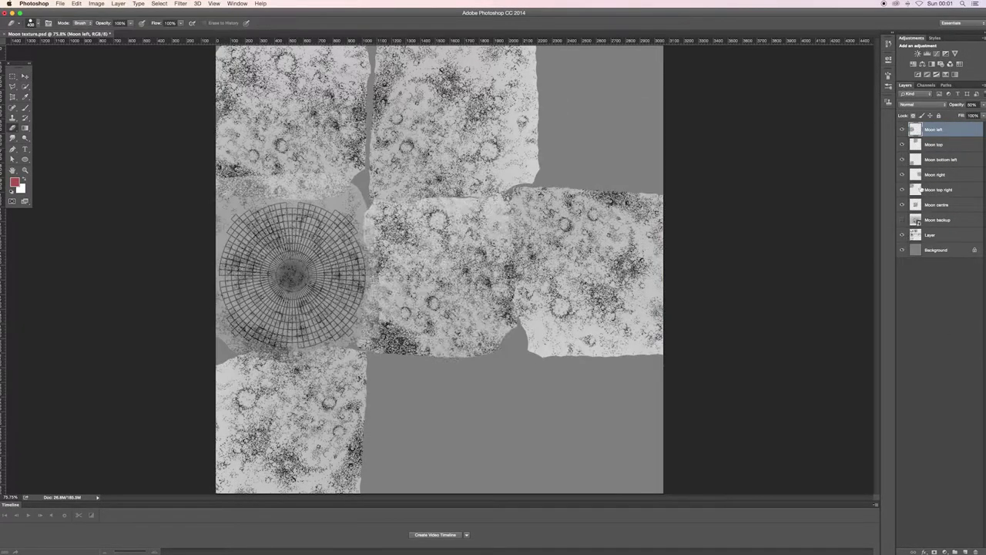
click(902, 159)
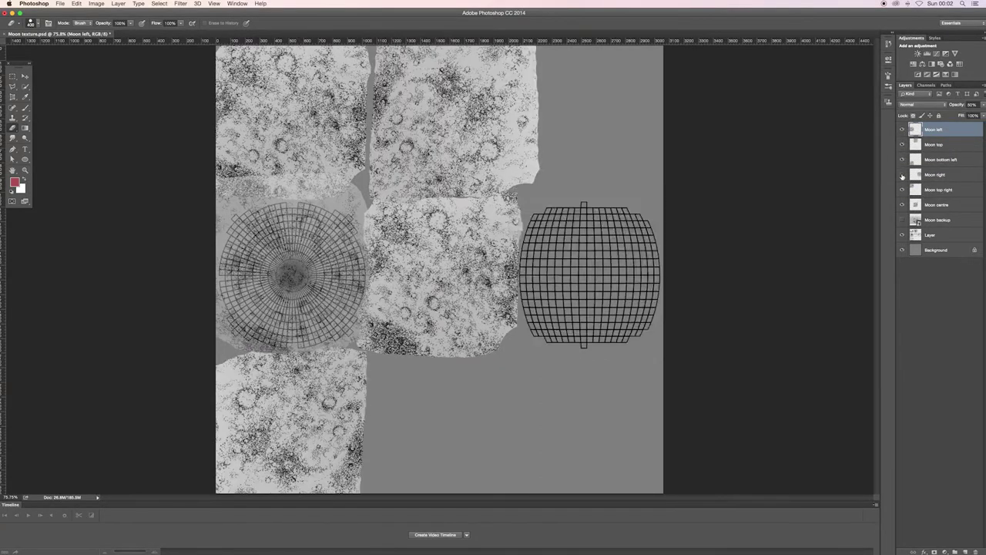
double_click(938, 189)
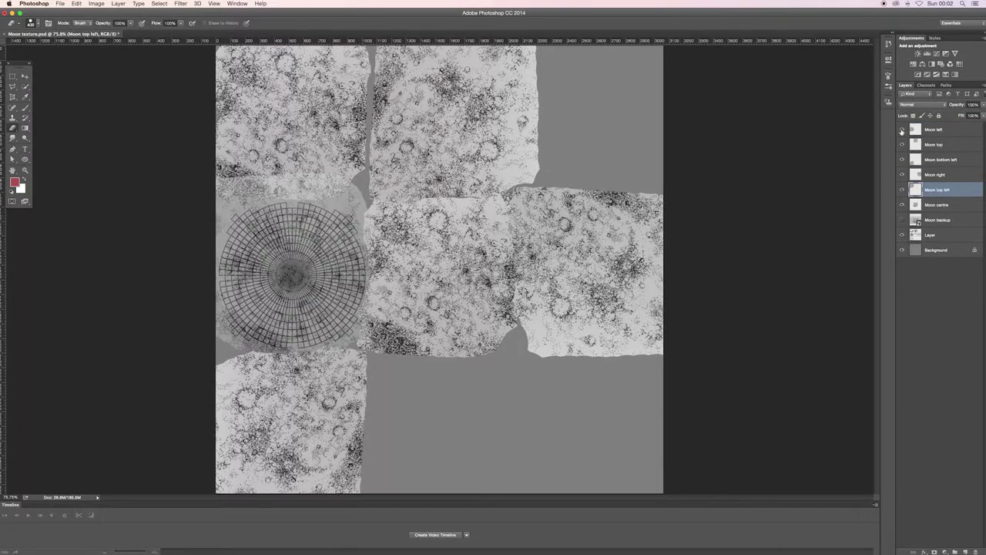
click(901, 129)
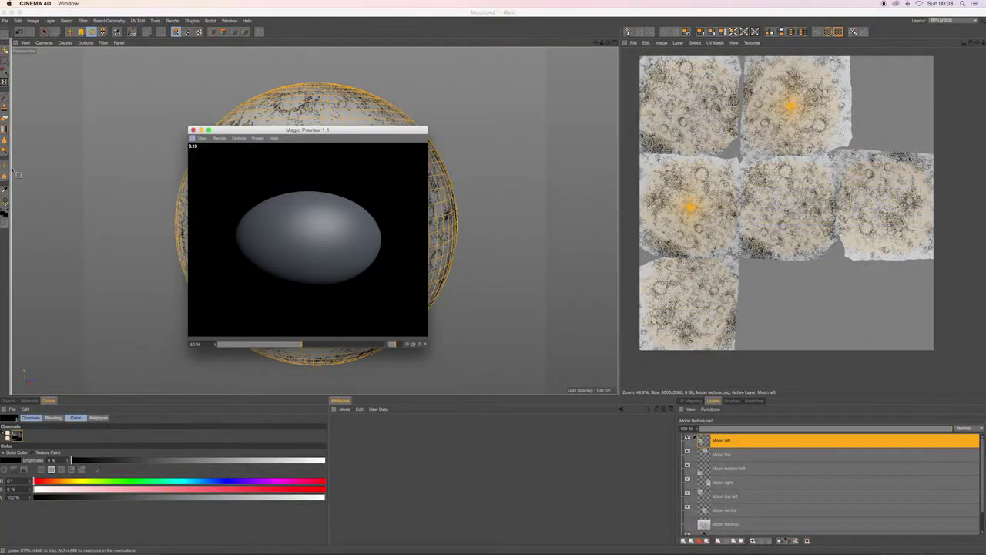
Rotate the textured moon and switch the viewport to Gouraud shading without wireframe.
drag(436, 378, 566, 362)
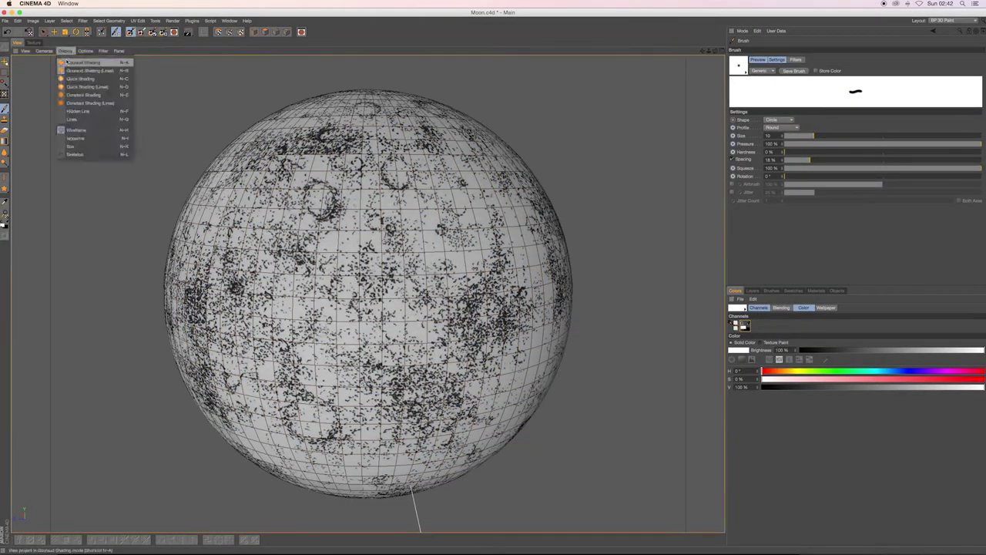
click(67, 62)
scroll(480, 320, up, 3)
scroll(479, 319, up, 3)
scroll(480, 320, up, 3)
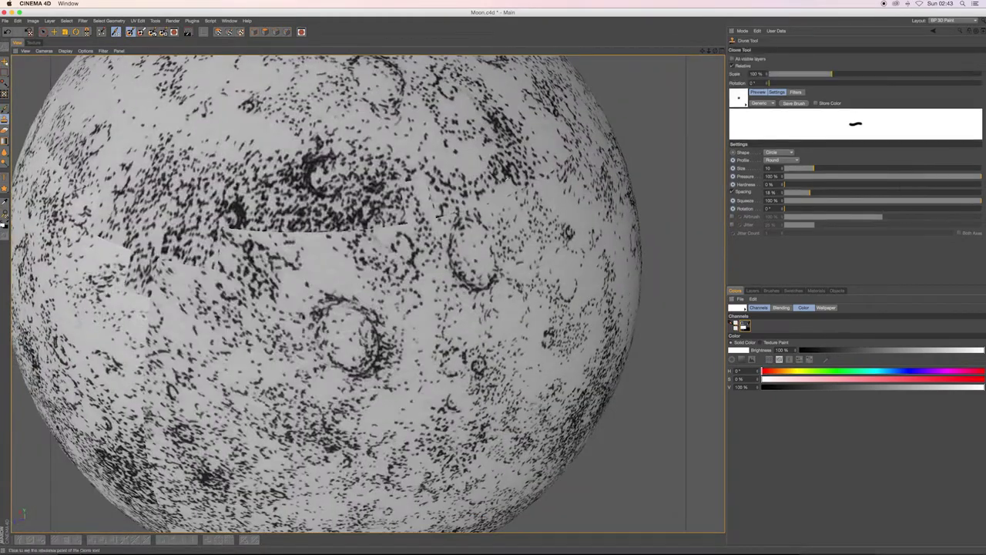
Set the Clone brush to size 64, 47% pressure and 45% hardness.
drag(981, 176, 882, 177)
drag(784, 184, 876, 184)
drag(815, 168, 855, 168)
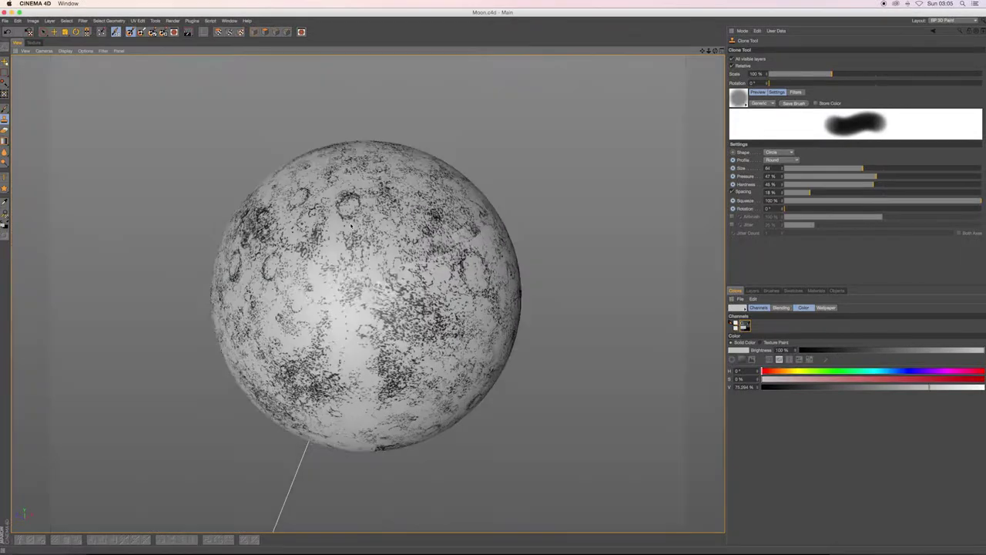
scroll(350, 226, up, 5)
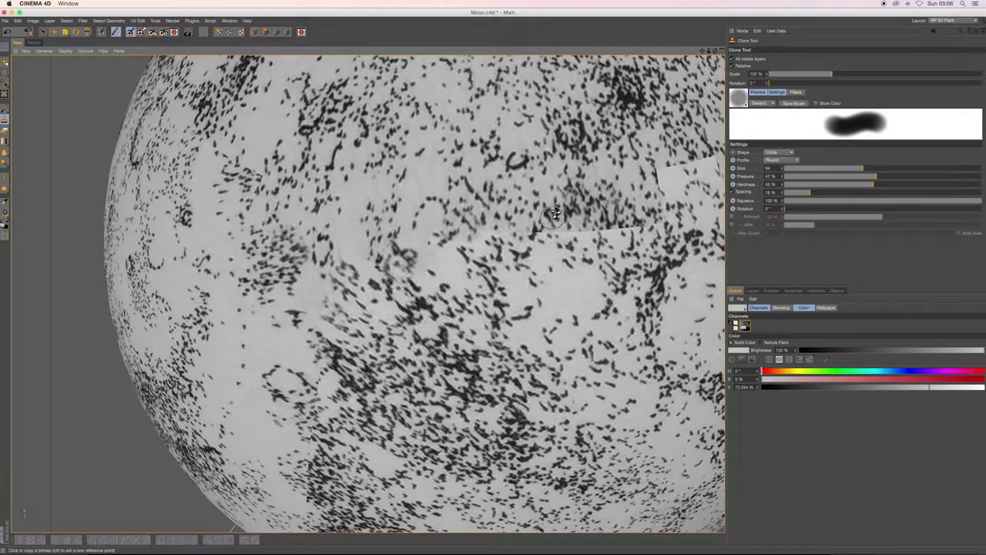
Orbit the moon to reach the texture seam and shrink the clone brush.
mouse_move(463, 235)
alt+mouse_down()
mouse_move(570, 235)
mouse_move(583, 257)
mouse_move(555, 247)
alt+mouse_up()
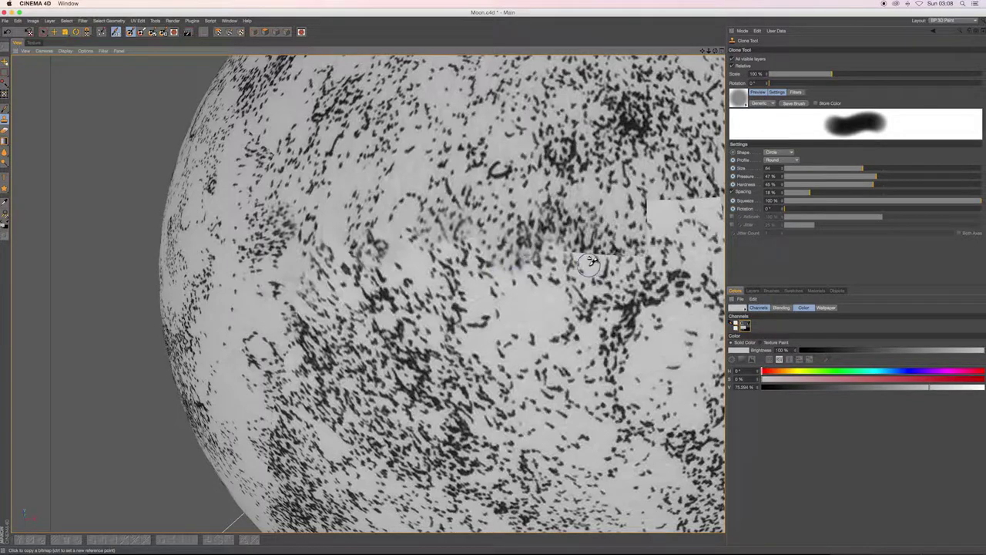
alt+drag(572, 265, 658, 197)
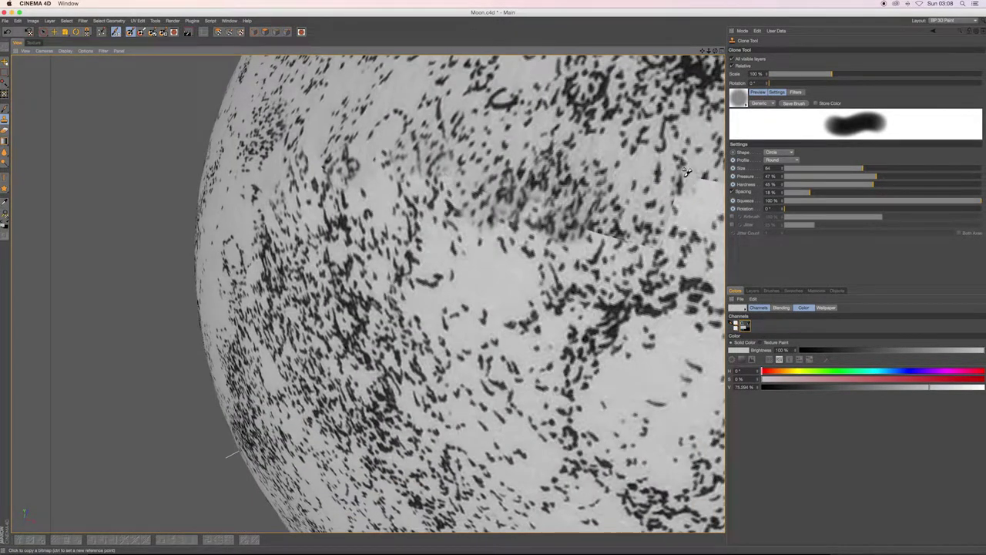
scroll(675, 191, up, 2)
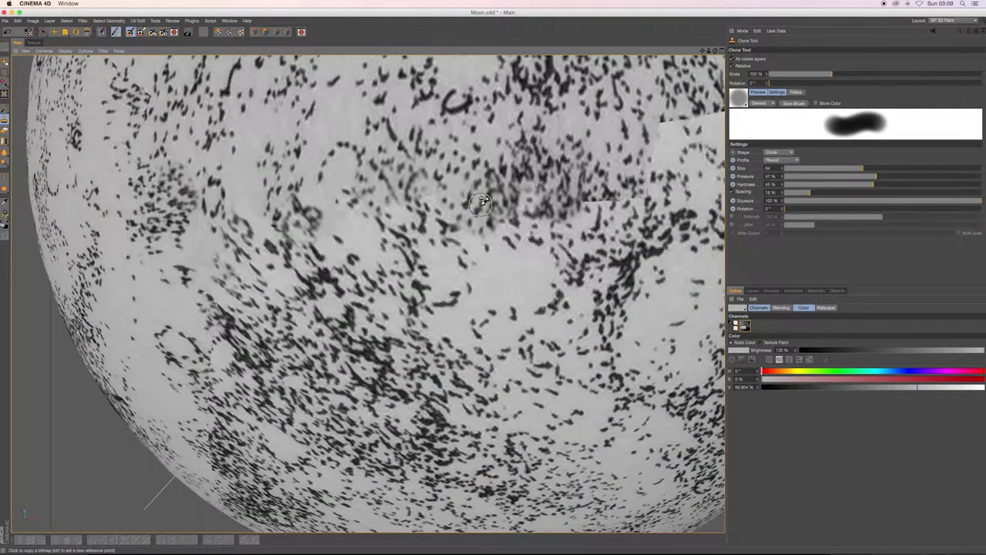
mouse_move(489, 199)
alt+mouse_down()
mouse_move(654, 213)
mouse_move(598, 201)
alt+mouse_up()
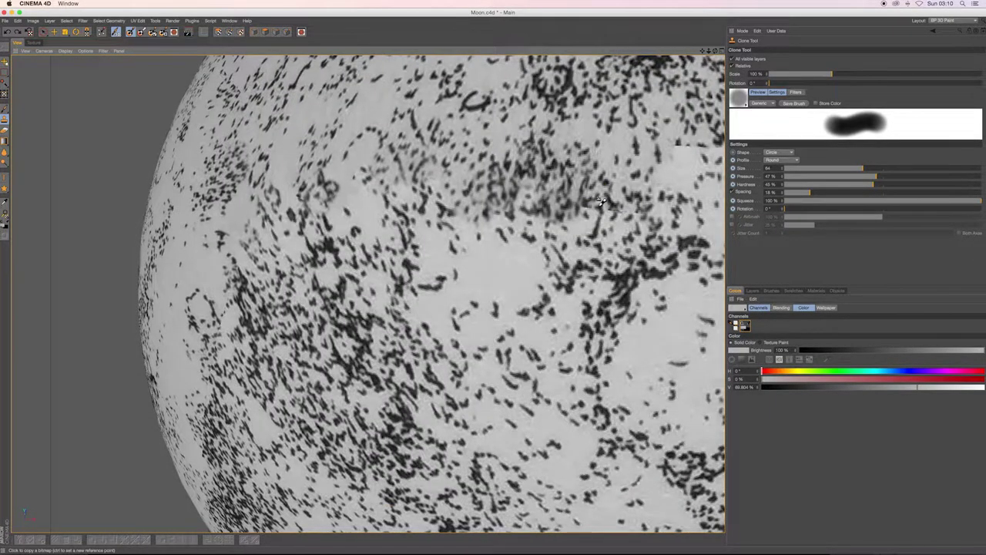
middle_drag(588, 198, 570, 199)
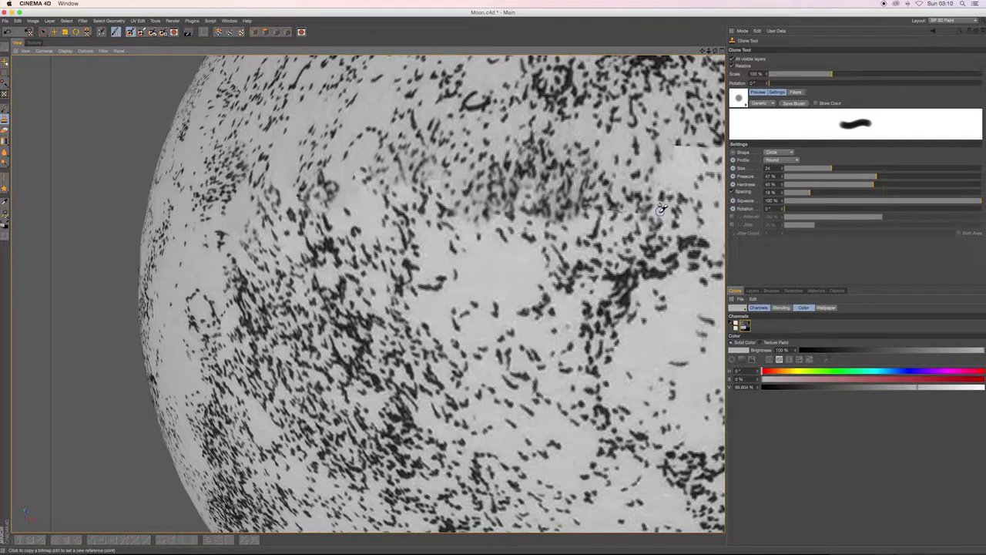
key(b)
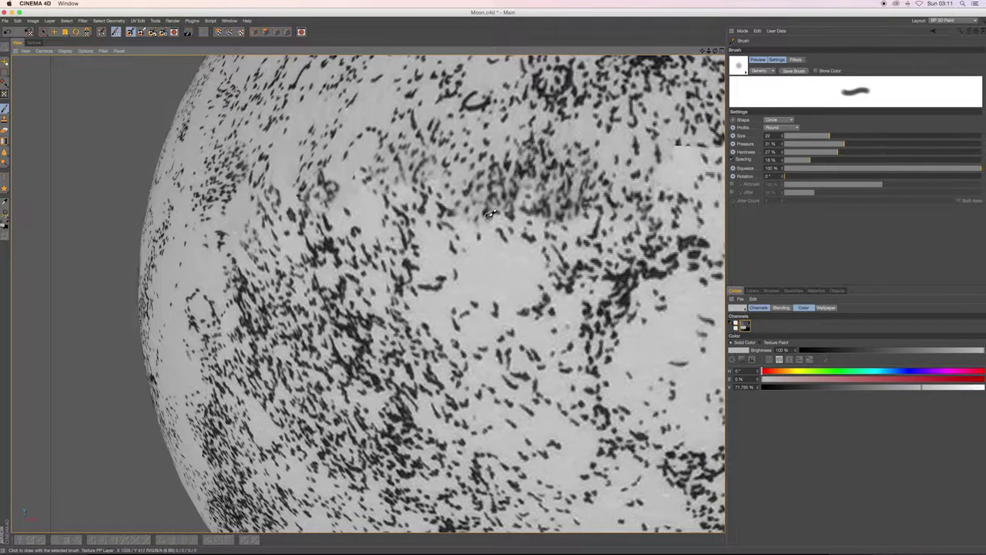
key(h)
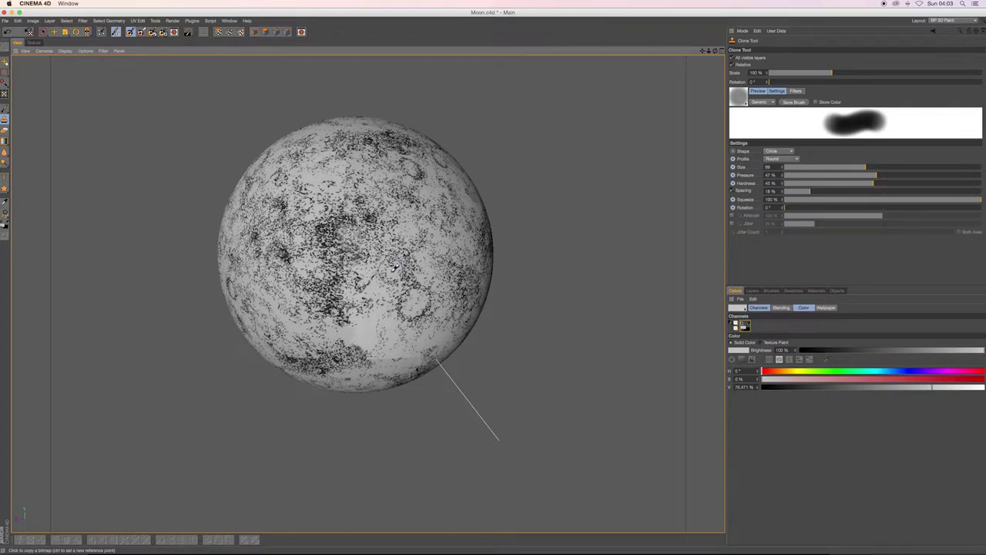
Sample a grey tone from the moon surface, then return to cloning.
scroll(352, 233, up, 3)
key(b)
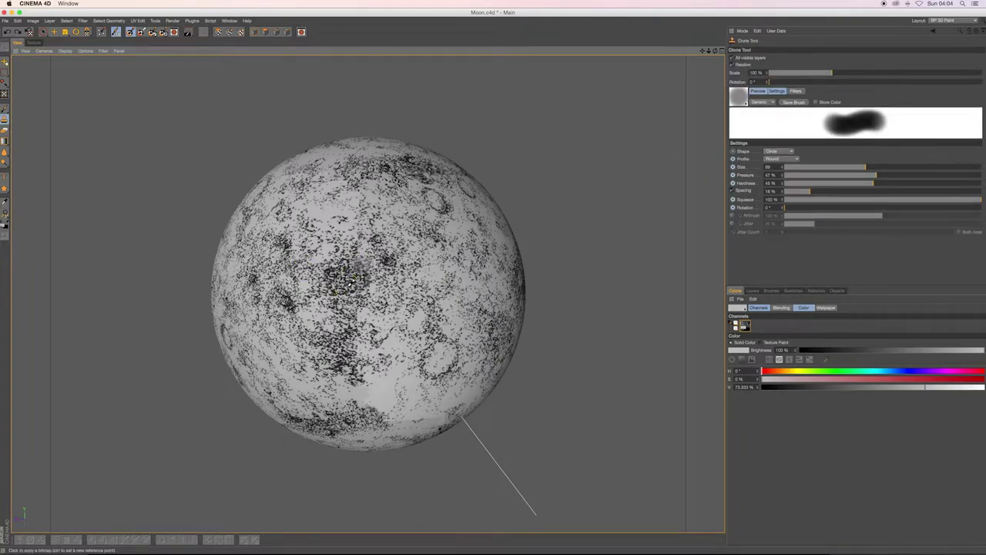
scroll(344, 281, up, 3)
ctrl+click(362, 331)
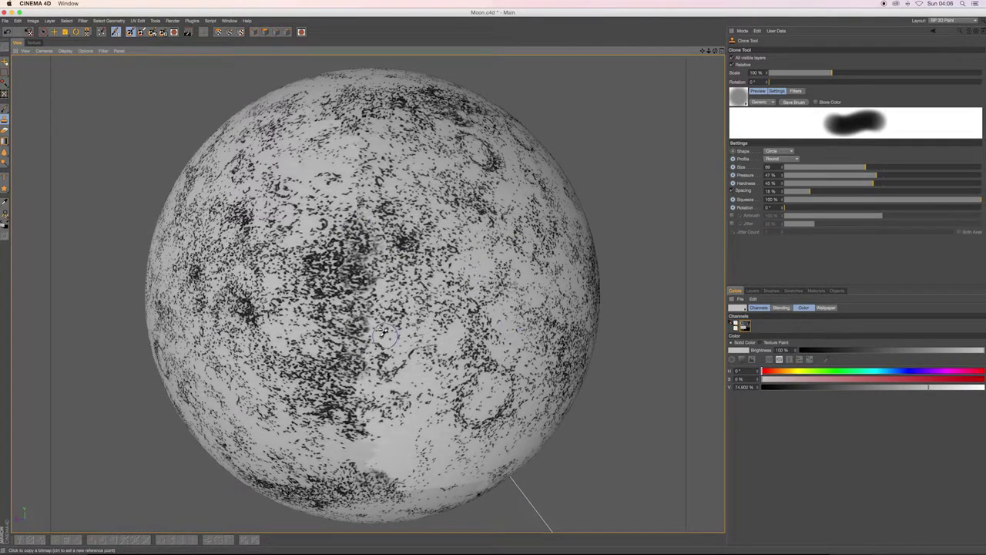
key(space)
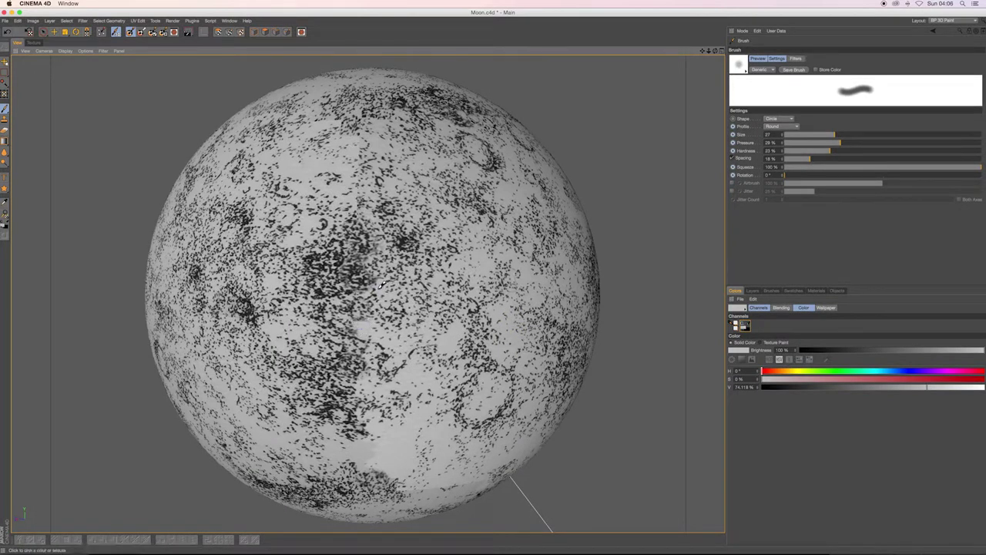
scroll(548, 260, down, 3)
key(space)
Resize the clone brush from about 21 to 32 to 73 and sample another grey tone.
middle_drag(359, 265, 576, 299)
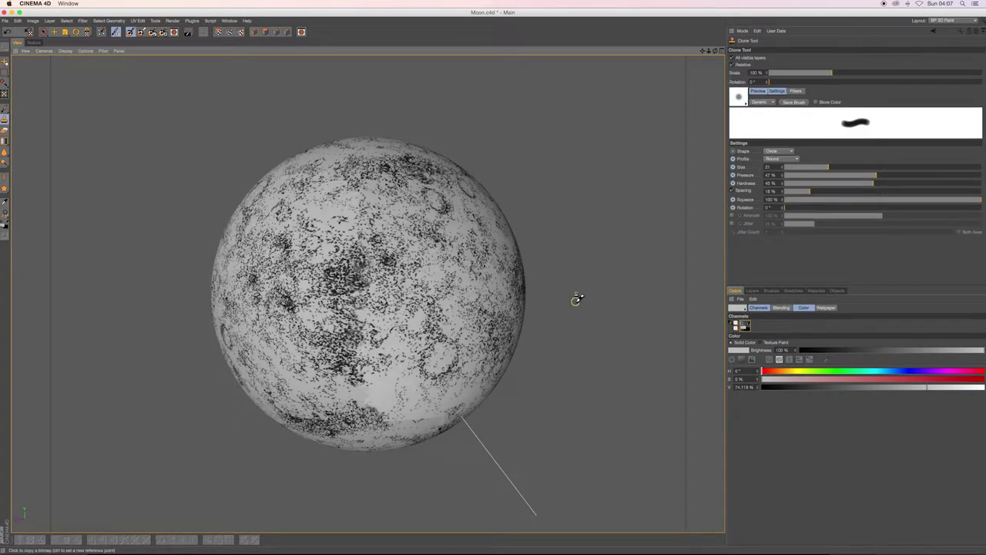
middle_drag(362, 309, 669, 261)
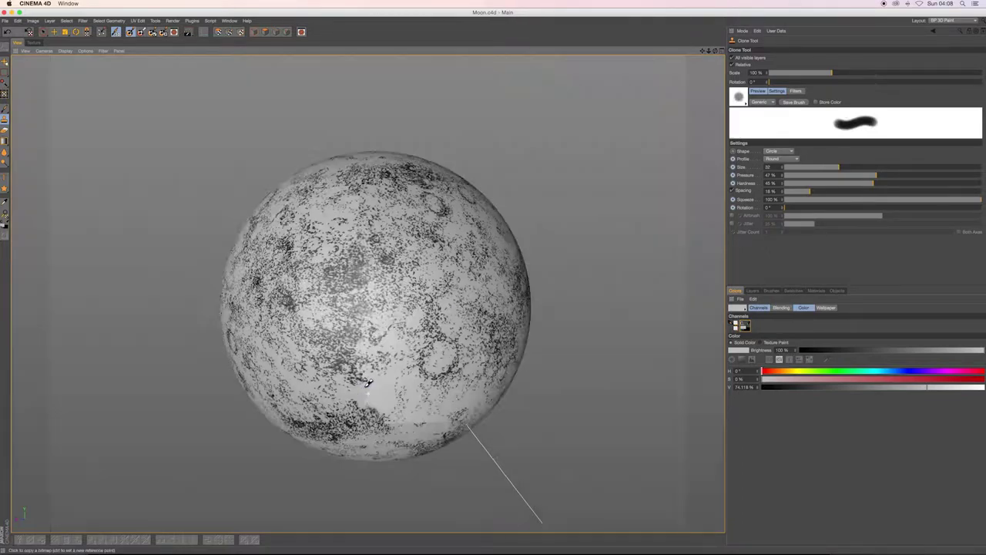
scroll(375, 312, up, 3)
middle_drag(375, 311, 432, 387)
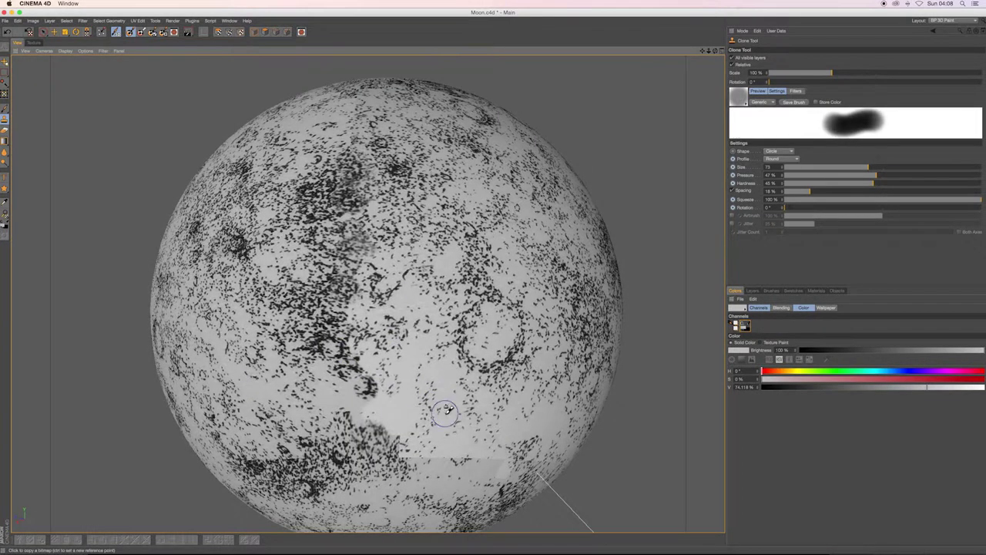
key(b)
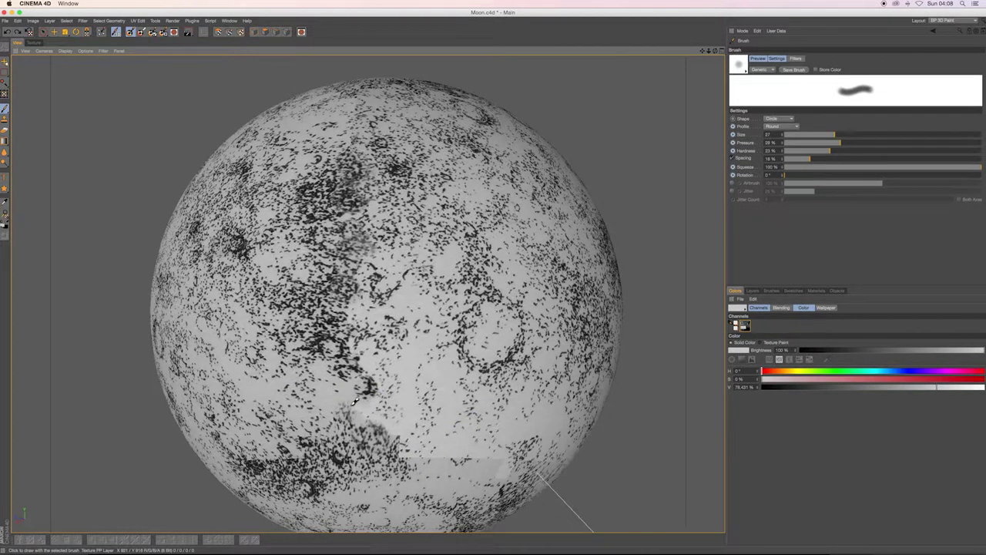
ctrl+click(295, 249)
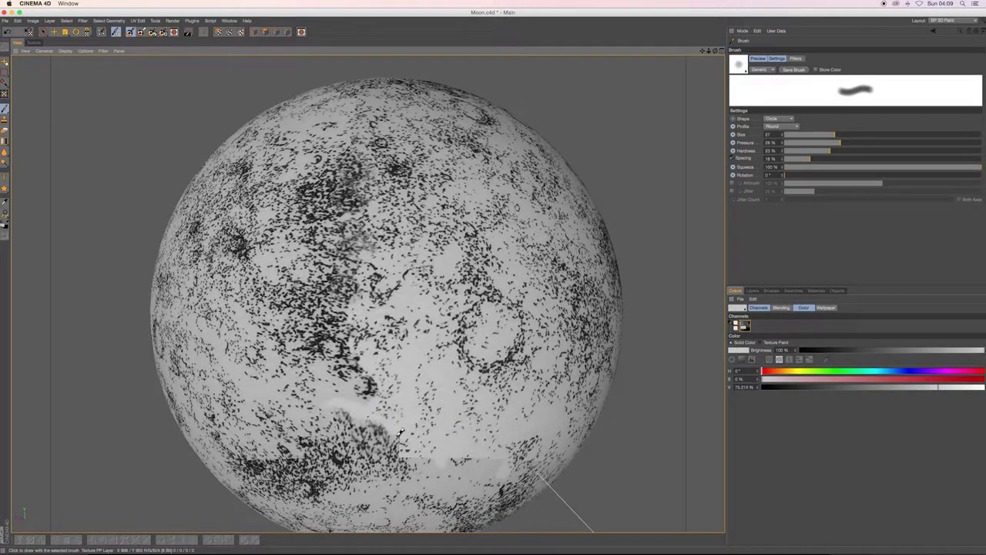
key(c)
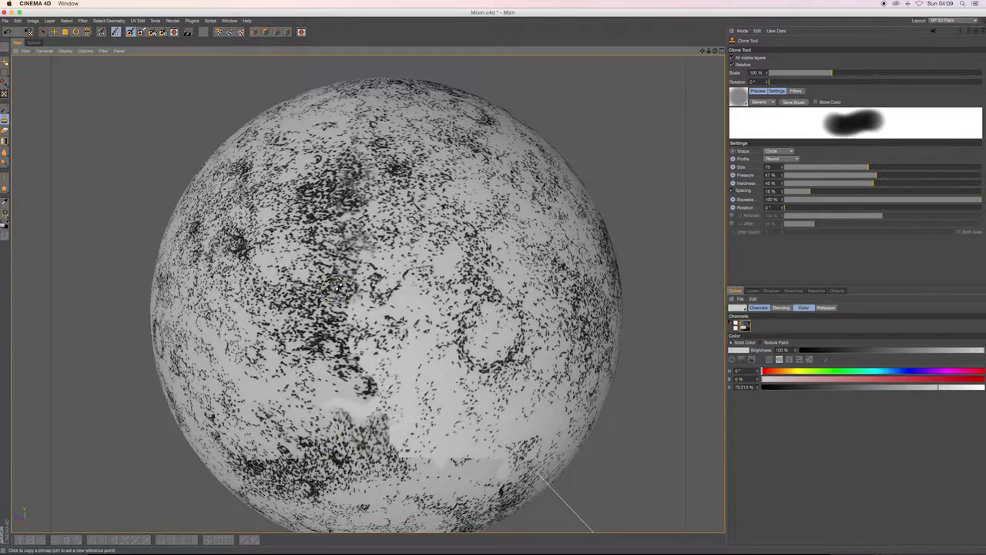
Zoom and orbit around the moon to bring other areas into view for cloning.
scroll(335, 286, down, 5)
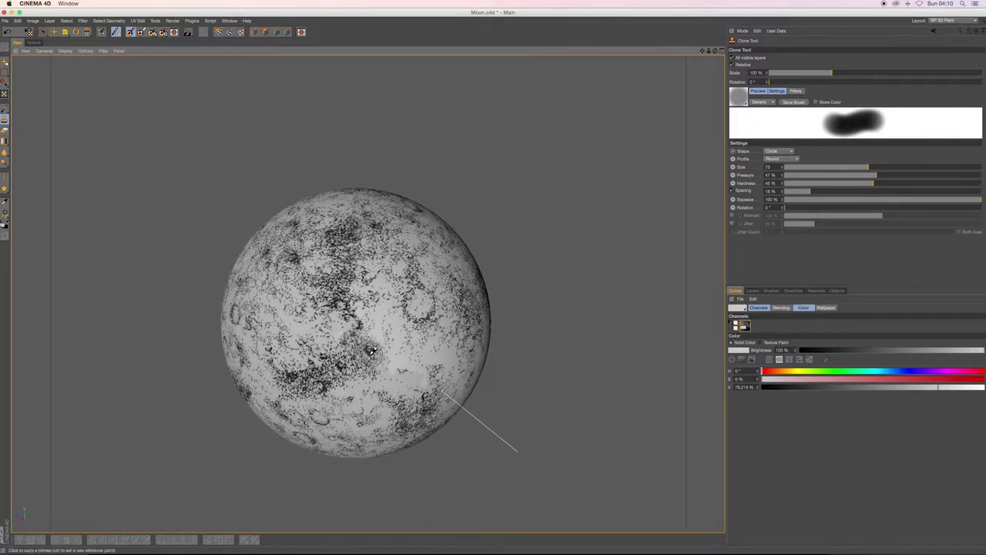
scroll(383, 407, up, 4)
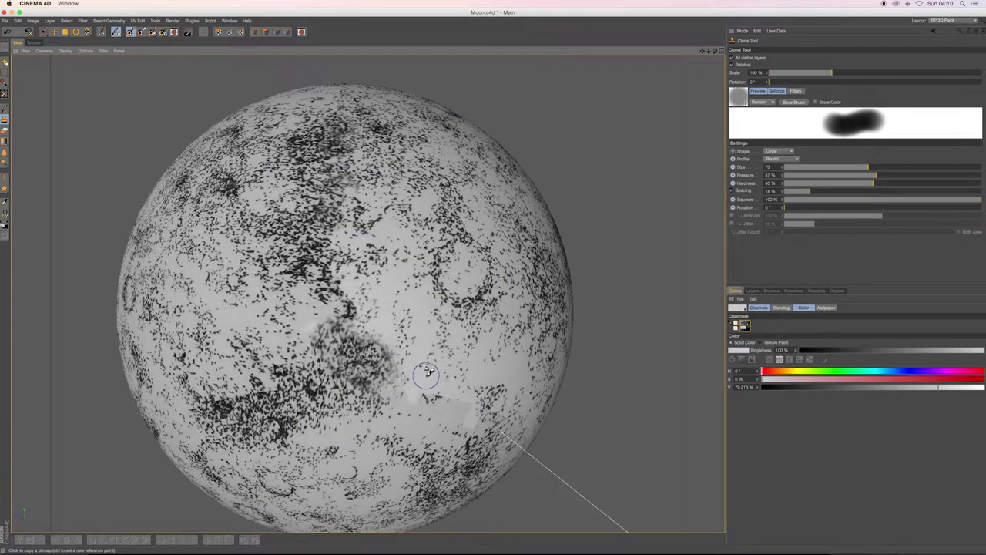
scroll(385, 338, up, 2)
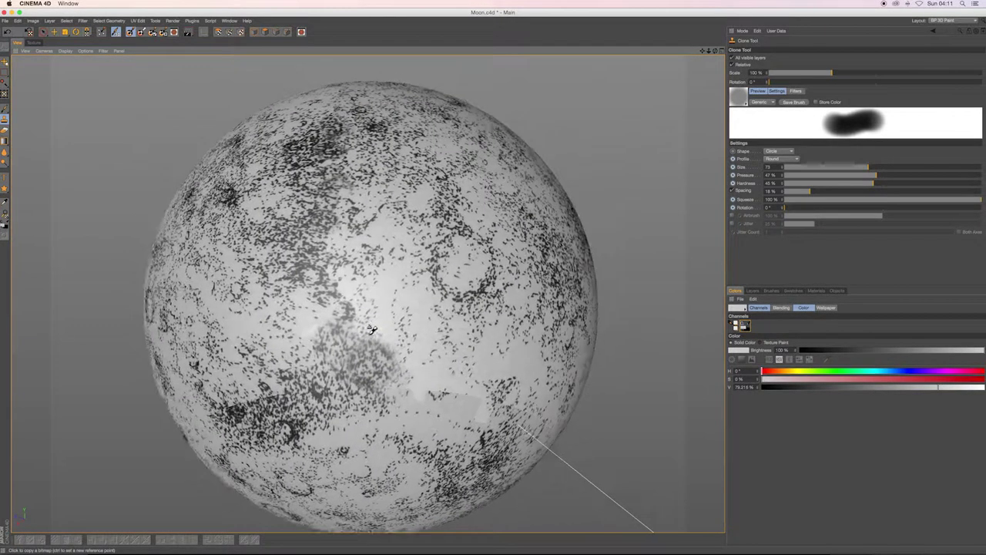
scroll(381, 331, up, 3)
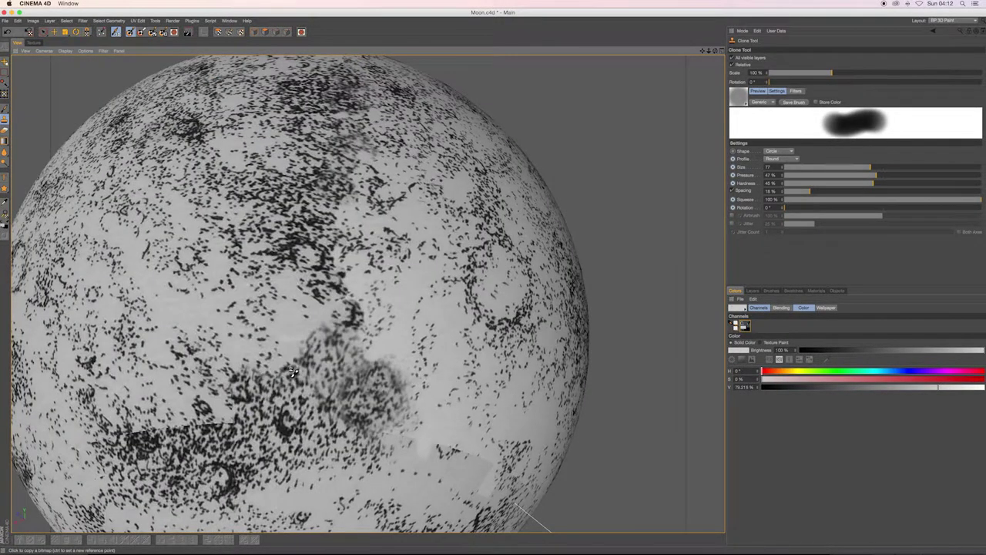
scroll(307, 405, down, 5)
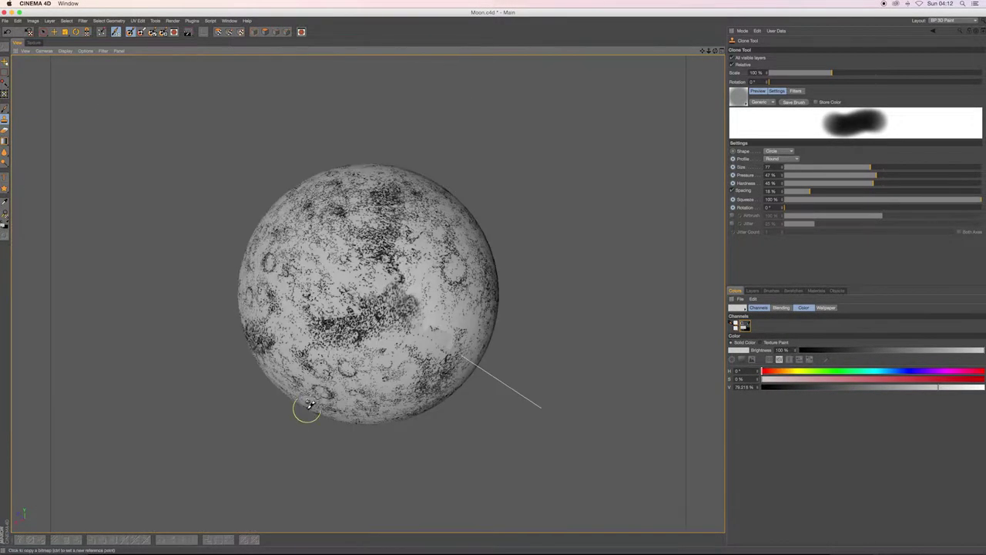
scroll(412, 302, up, 3)
scroll(416, 231, up, 3)
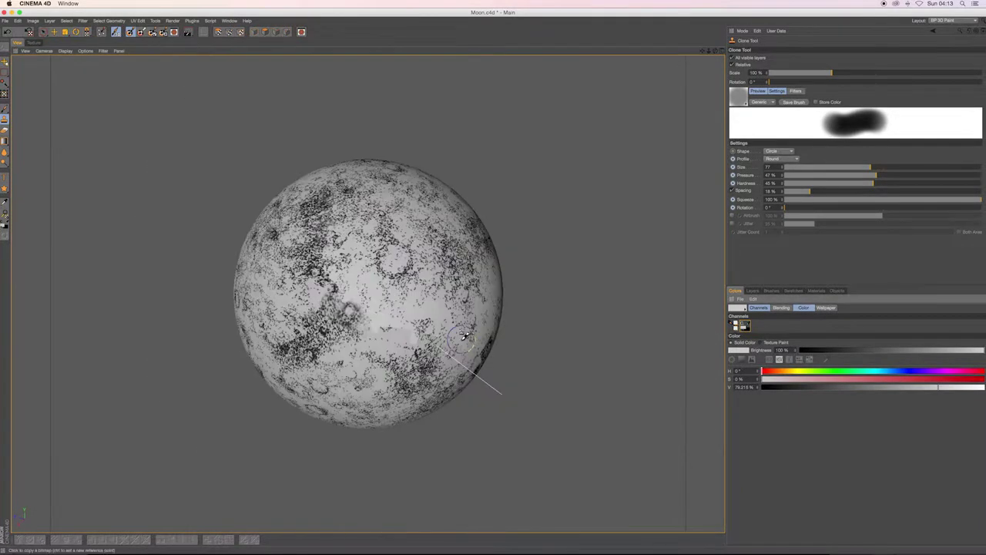
scroll(385, 324, down, 5)
scroll(386, 325, up, 3)
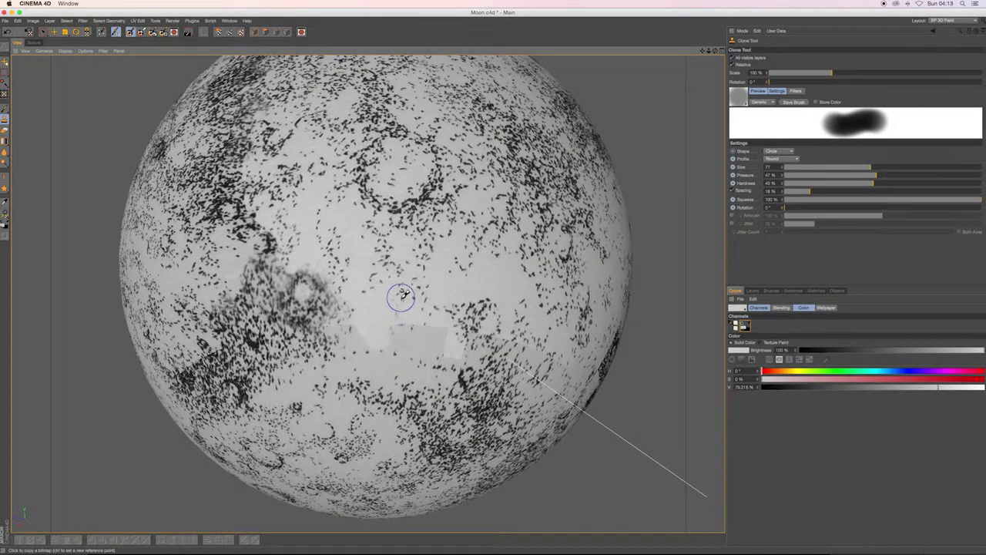
scroll(381, 318, down, 3)
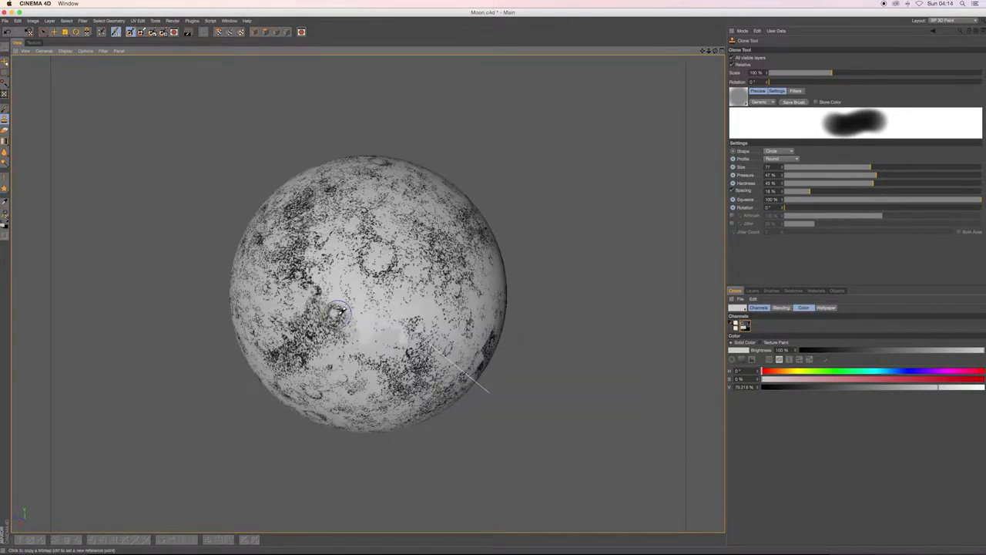
alt+drag(339, 311, 337, 300)
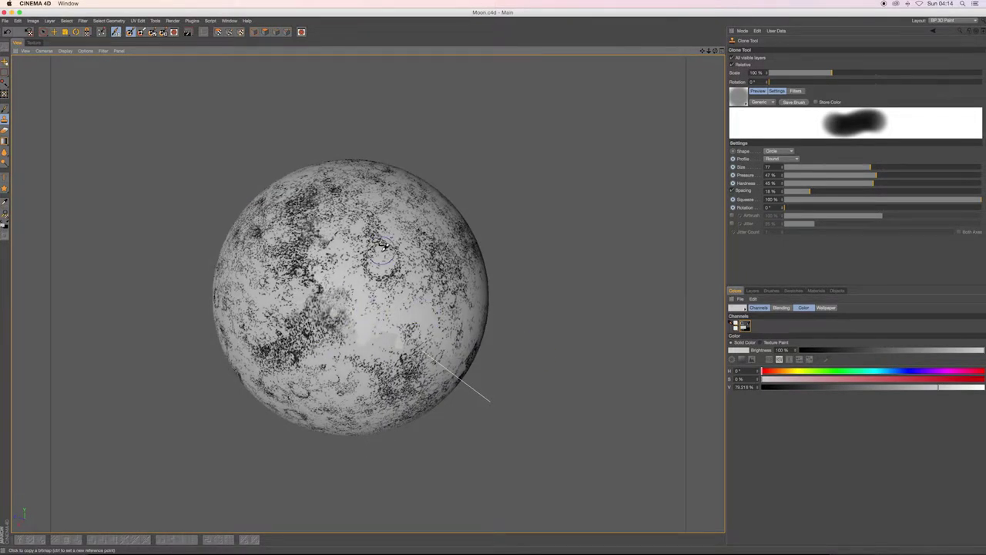
alt+drag(317, 228, 356, 246)
Set clone source points and paint cloned crater texture onto the lower moon surface.
alt+drag(435, 277, 362, 401)
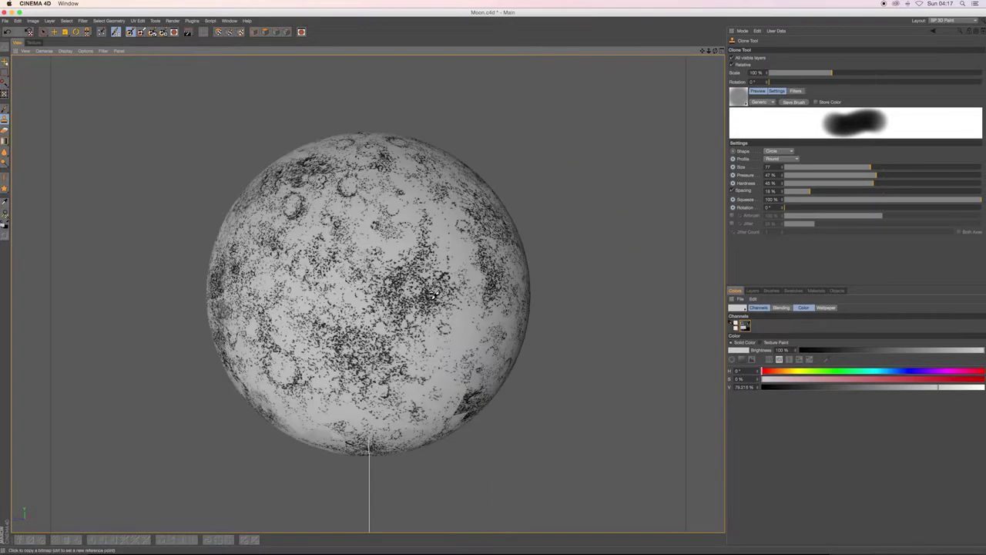
click(354, 401)
alt+middle_drag(365, 377, 366, 395)
drag(365, 395, 381, 392)
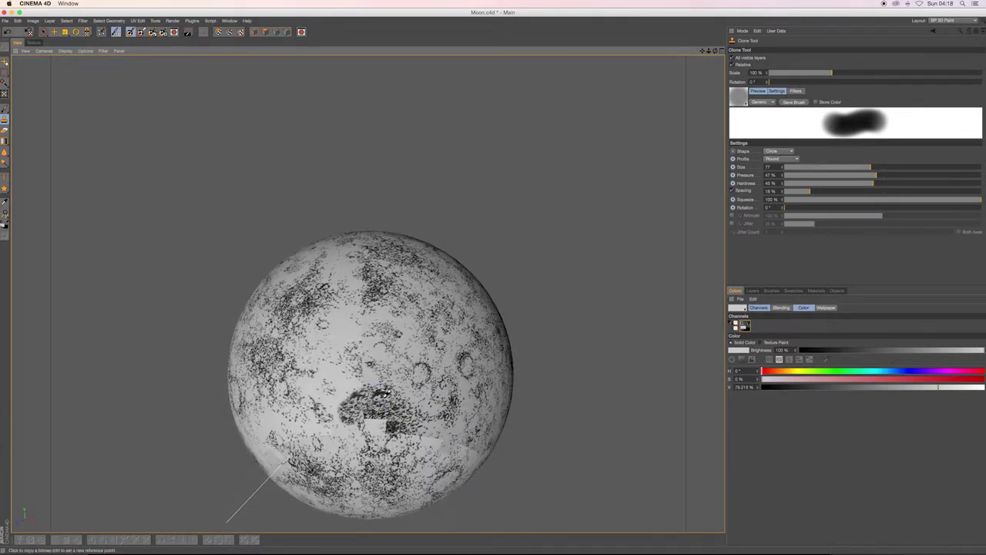
ctrl+click(433, 403)
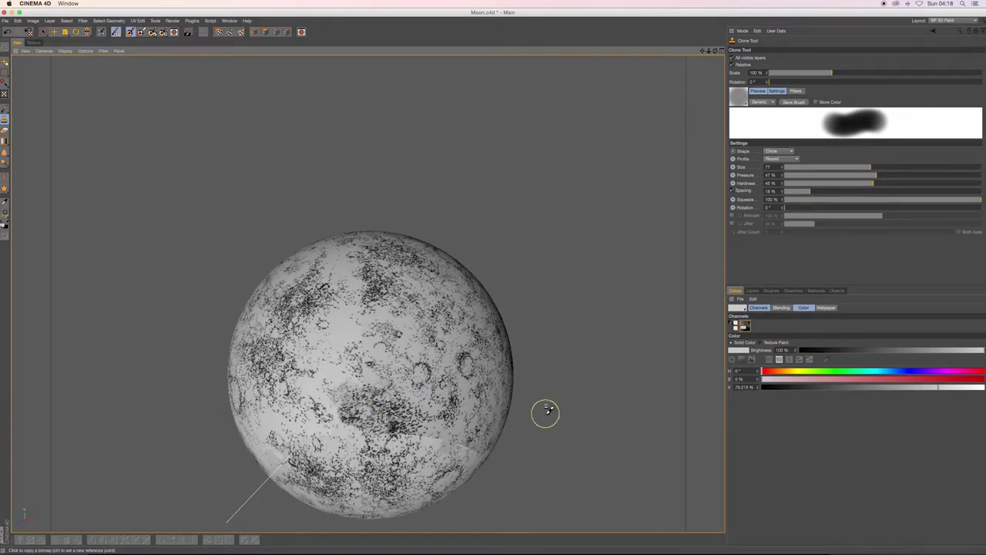
Orbit around the moon, including its underside, and reselect the Clone tool.
alt+drag(473, 395, 416, 434)
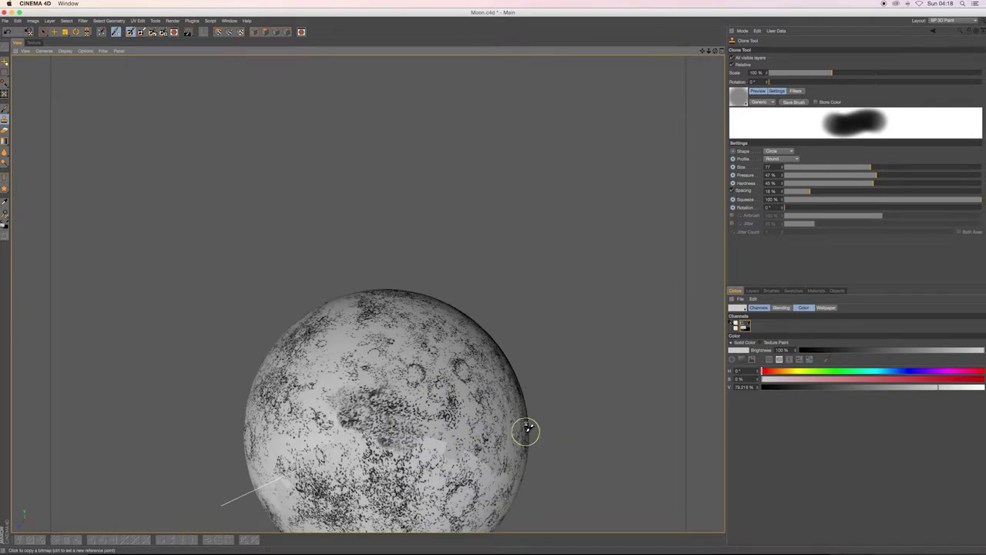
mouse_move(354, 430)
alt+mouse_down()
mouse_move(375, 409)
mouse_move(377, 273)
alt+mouse_up()
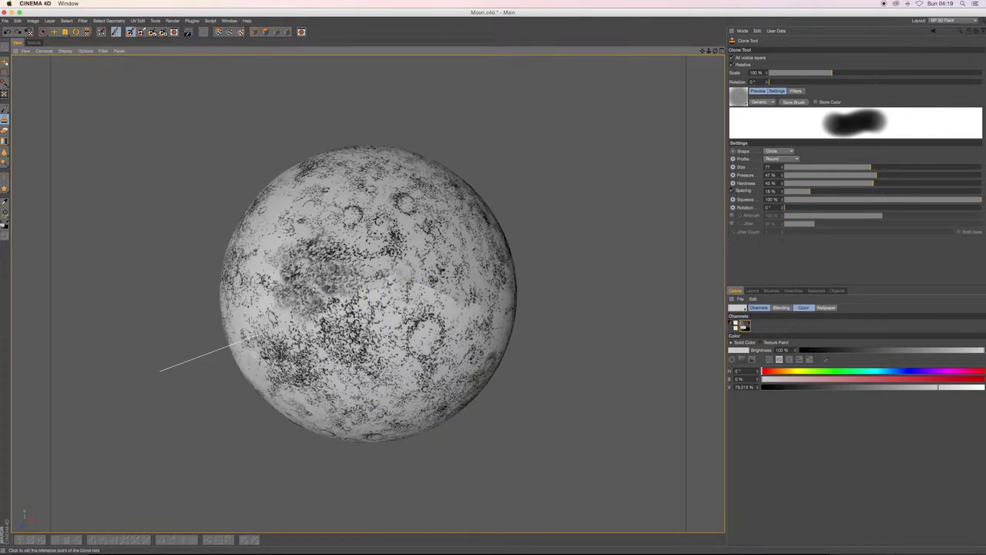
alt+drag(326, 282, 437, 292)
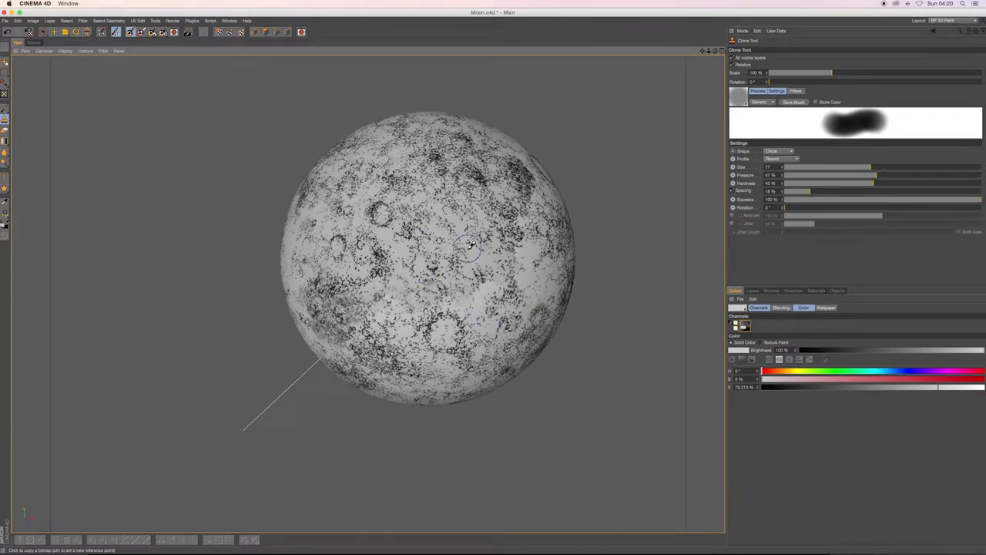
alt+drag(494, 293, 520, 325)
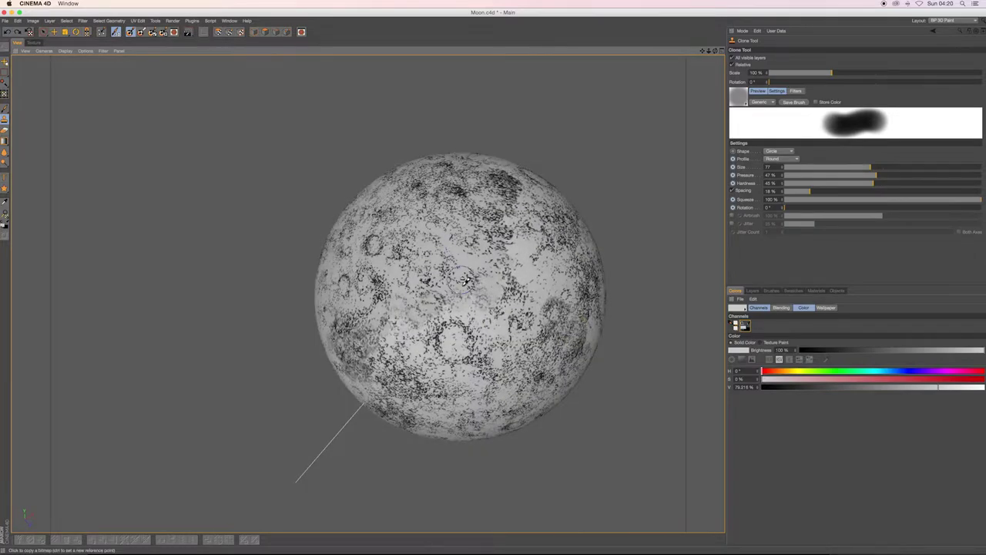
alt+drag(633, 343, 395, 303)
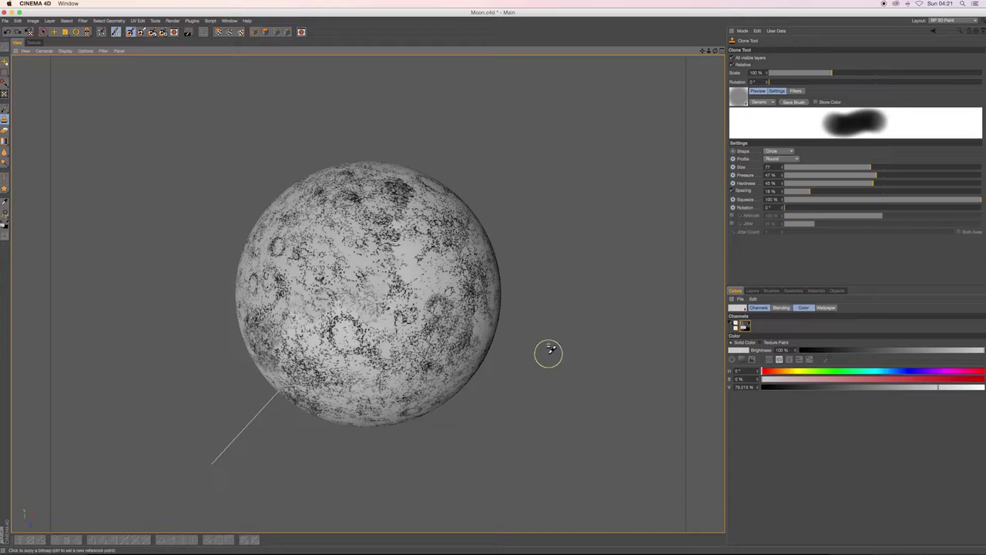
mouse_move(380, 324)
alt+mouse_down()
mouse_move(324, 302)
mouse_move(484, 287)
alt+mouse_up()
mouse_move(544, 221)
alt+mouse_down()
mouse_move(529, 243)
mouse_move(649, 236)
alt+mouse_up()
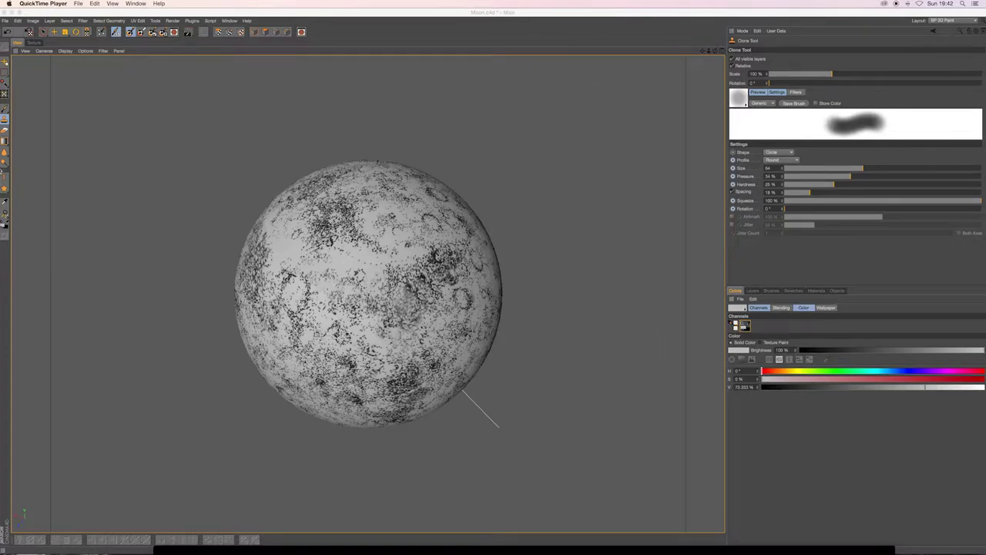
click(4, 117)
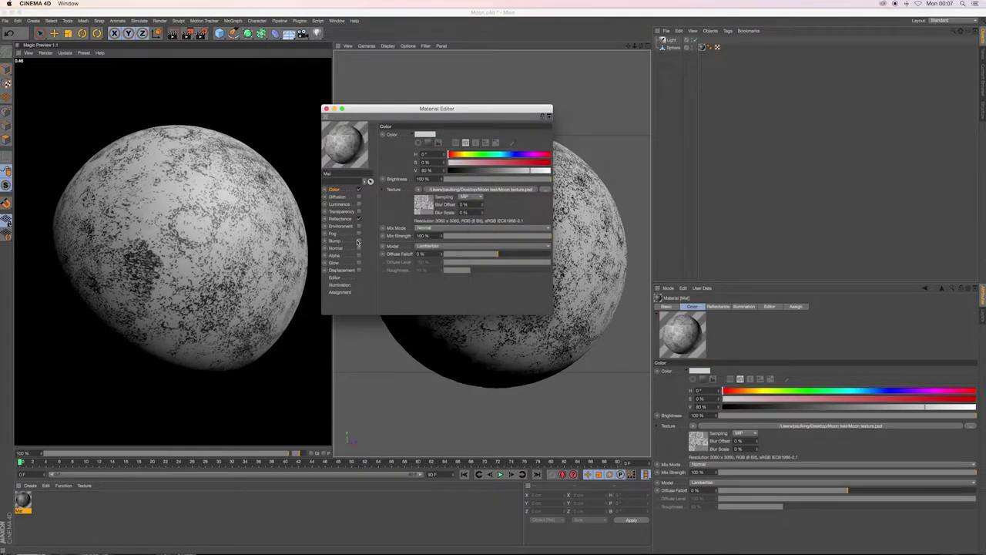
Enable Bump on the moon material, then move aside and close its settings window.
click(358, 241)
drag(446, 109, 762, 122)
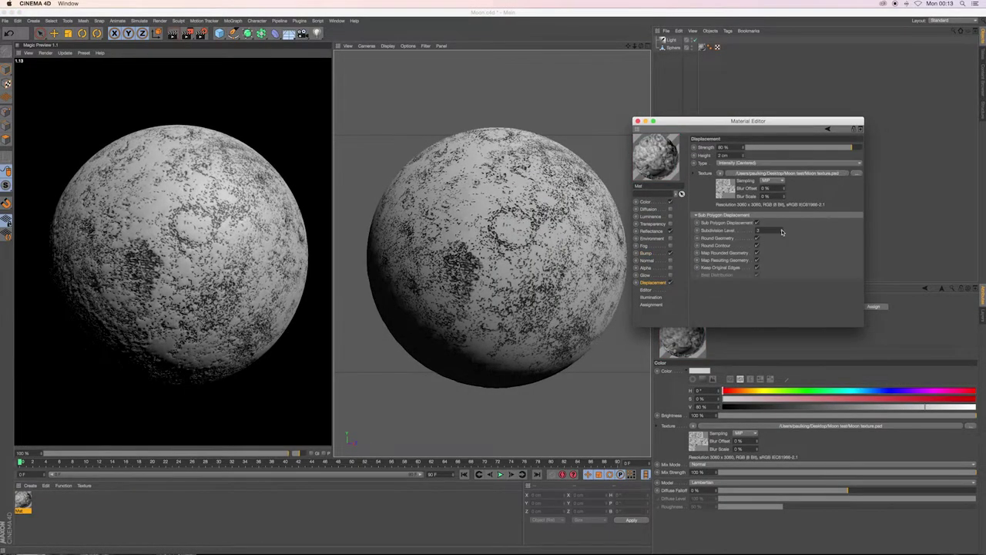
click(637, 121)
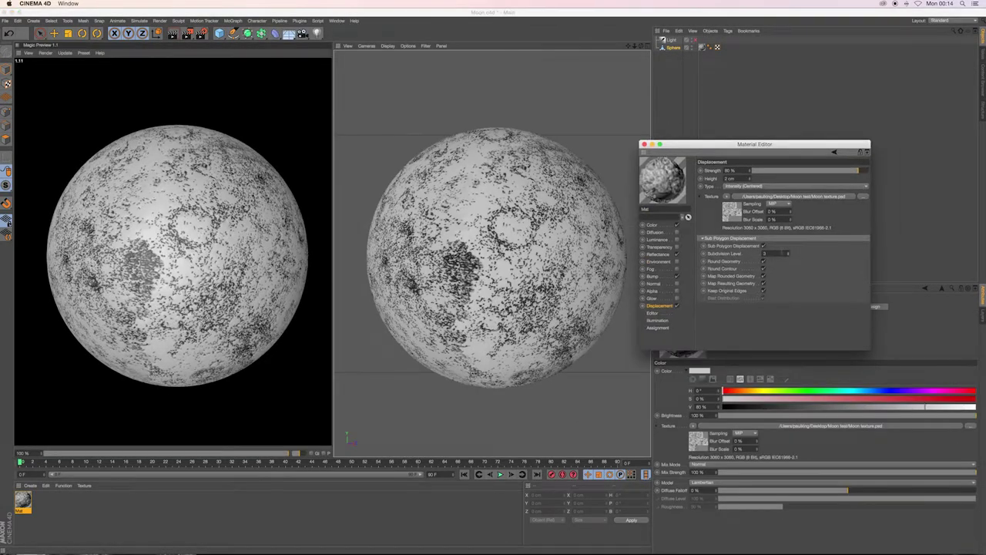
click(644, 145)
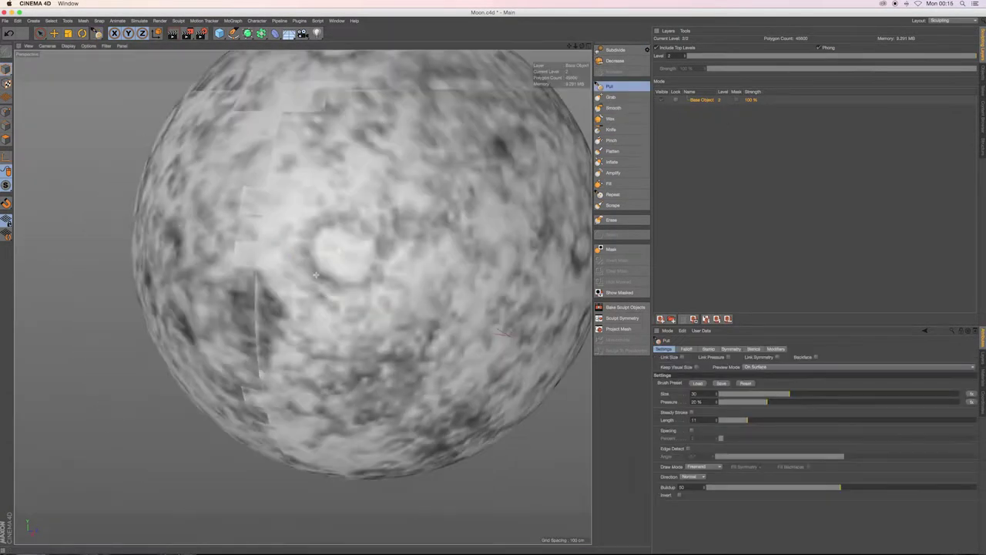
Sculpt crater detail into the moon with the Pull brush, shrinking it to size 11, then 9.
mouse_move(342, 254)
alt+mouse_down()
mouse_move(301, 273)
mouse_move(420, 351)
alt+mouse_up()
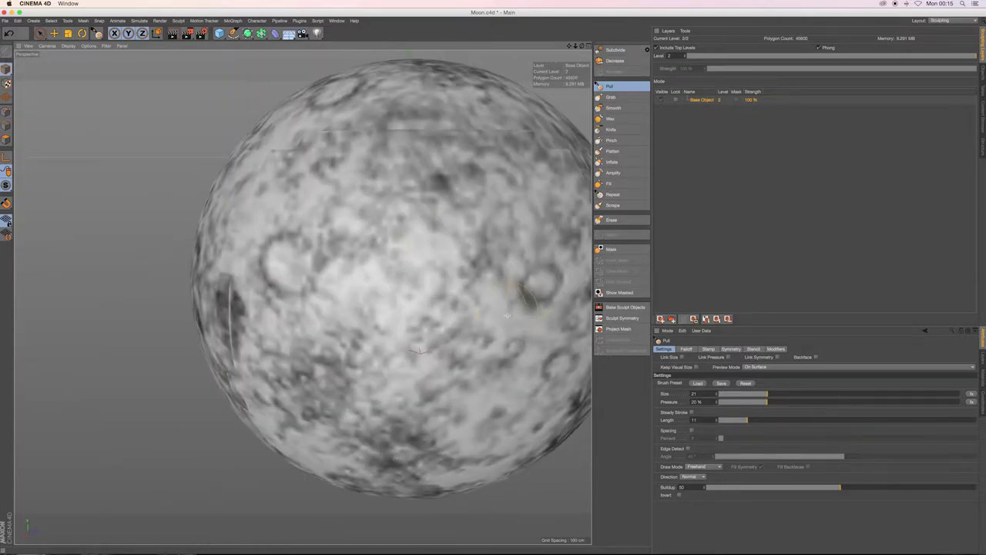
mouse_move(507, 315)
alt+mouse_down()
mouse_move(463, 372)
mouse_move(374, 308)
mouse_move(460, 281)
alt+mouse_up()
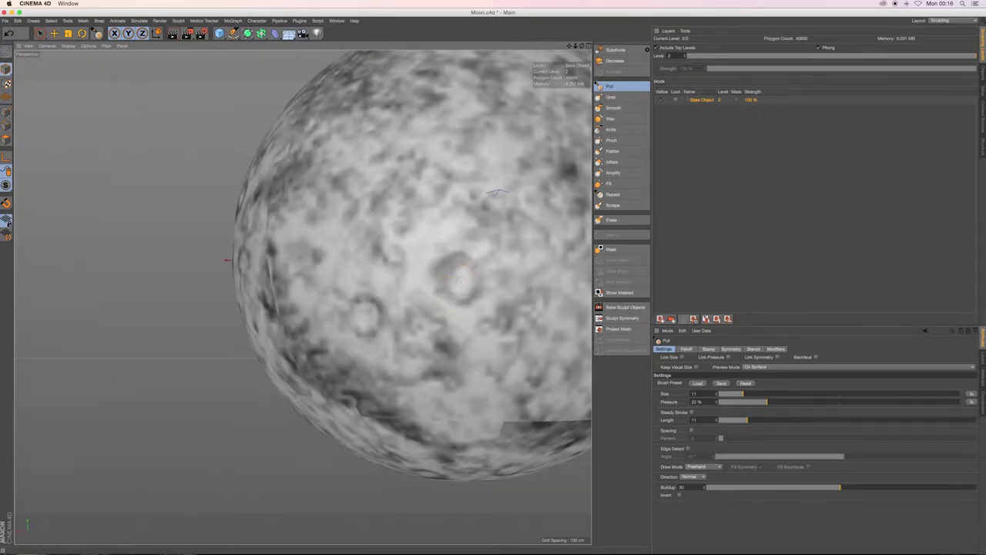
key(h)
alt+right_drag(487, 487, 389, 315)
mouse_move(390, 315)
alt+mouse_down()
mouse_move(416, 303)
mouse_move(449, 337)
mouse_move(263, 188)
mouse_move(372, 165)
mouse_move(354, 231)
mouse_move(345, 397)
mouse_move(363, 346)
mouse_move(391, 324)
mouse_move(236, 344)
mouse_move(308, 308)
alt+mouse_up()
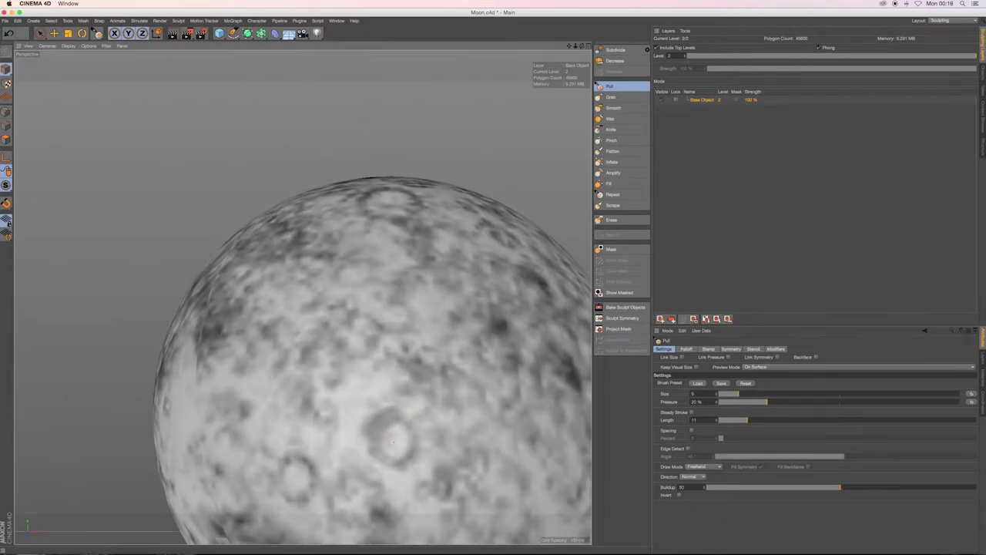
mouse_move(339, 370)
alt+mouse_down()
mouse_move(362, 386)
mouse_move(324, 382)
mouse_move(429, 401)
mouse_move(312, 379)
mouse_move(429, 436)
mouse_move(439, 264)
mouse_move(385, 259)
mouse_move(403, 251)
alt+mouse_up()
scroll(378, 410, down, 5)
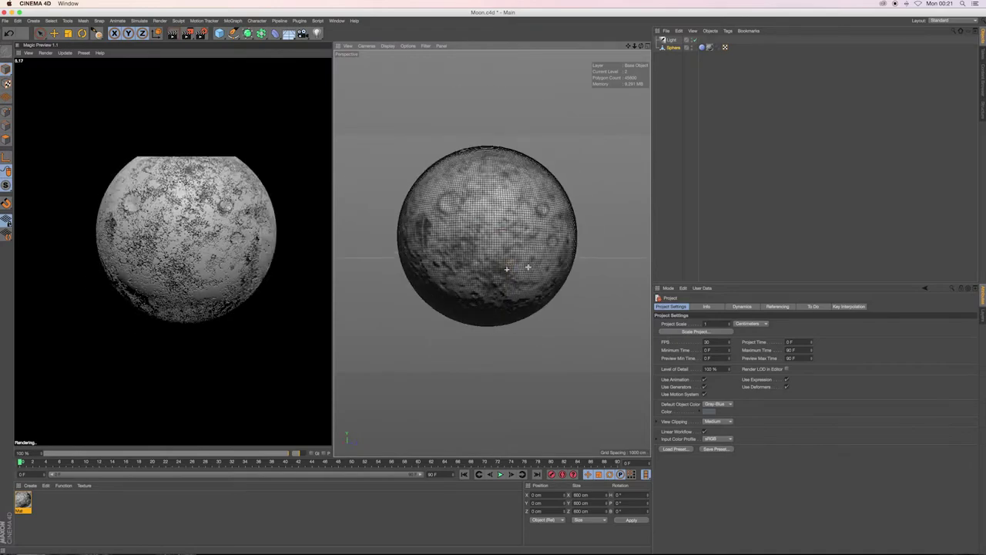
Dock the render preview and play the animation to watch the moon rotate.
mouse_move(493, 254)
alt+mouse_down()
mouse_move(462, 262)
mouse_move(472, 256)
alt+mouse_up()
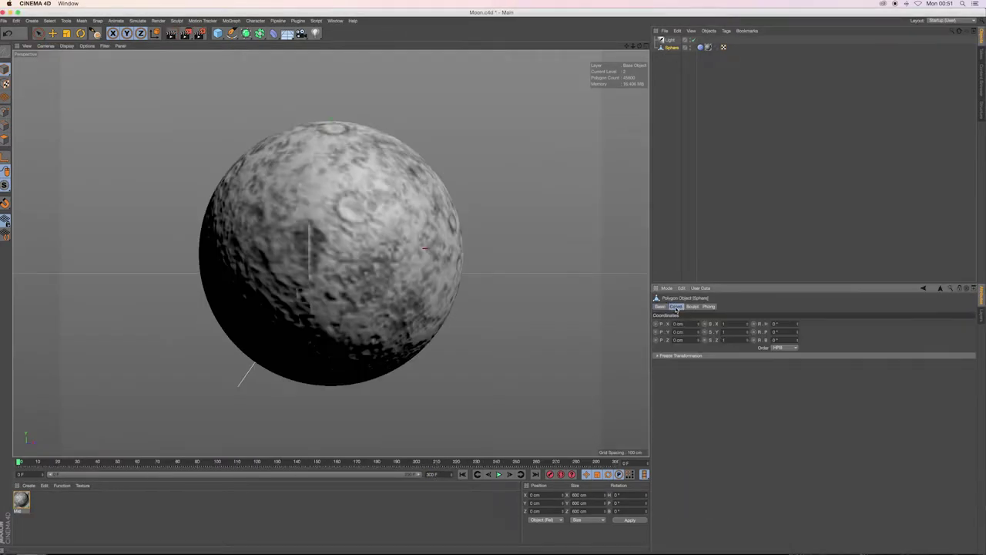
click(498, 474)
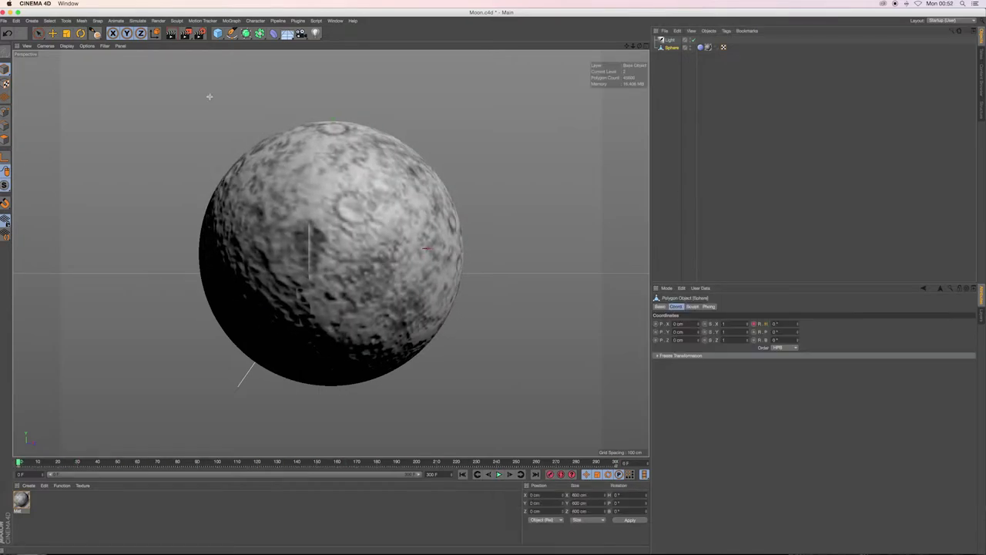
click(273, 33)
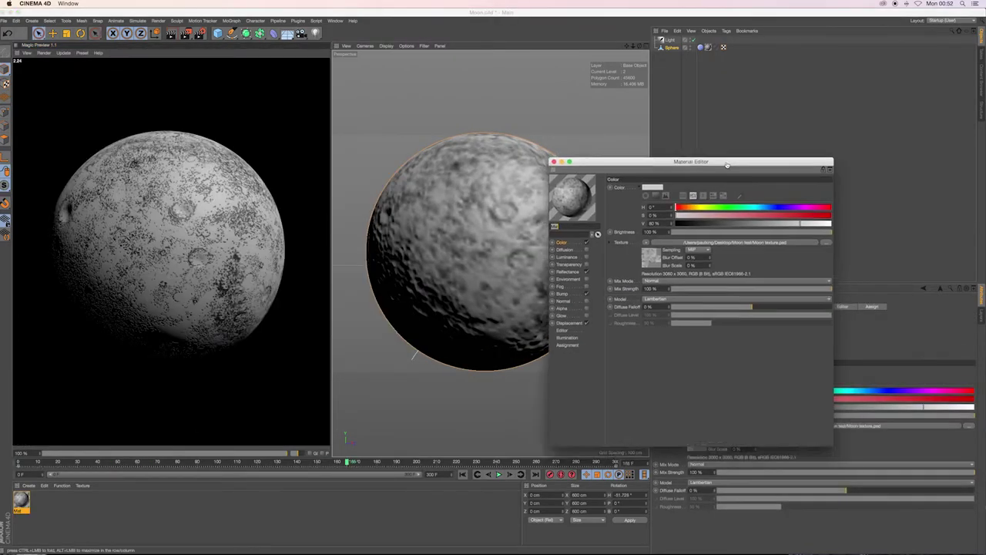
Lower the moon material's bump strength to about 19% and view its Displacement settings.
double_click(21, 499)
click(588, 317)
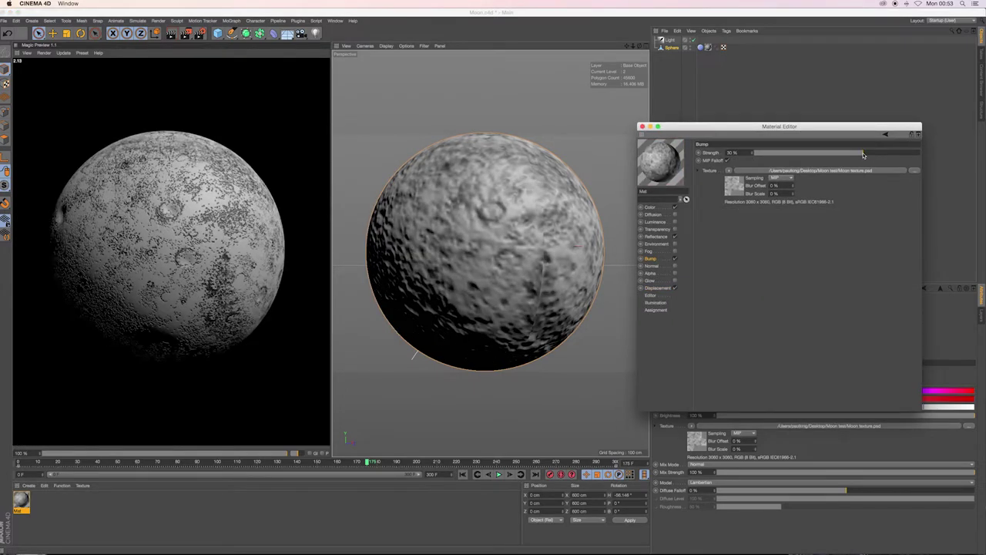
drag(862, 154, 855, 156)
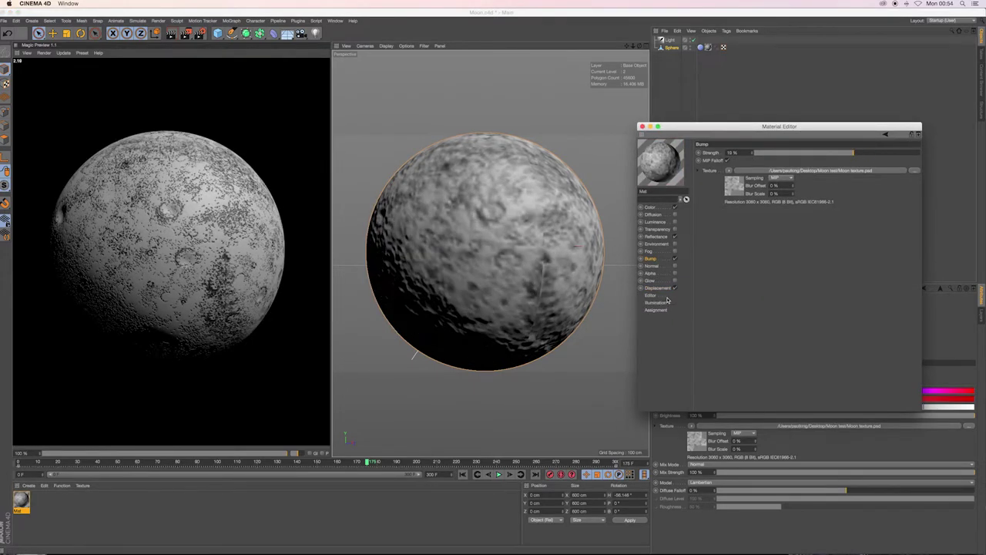
click(655, 288)
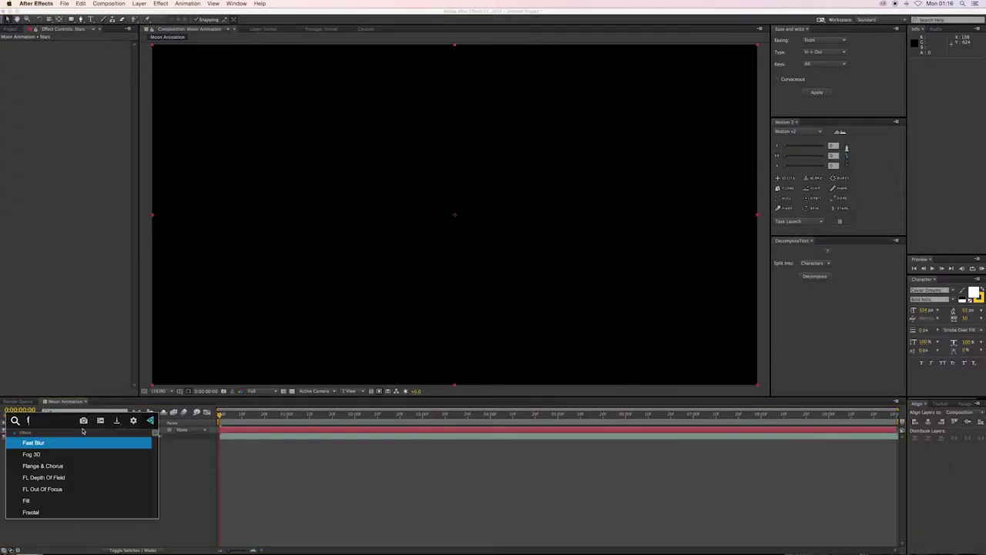
Expand the Base Form and Particle groups of the Stars layer's Form effect.
click(9, 57)
click(9, 155)
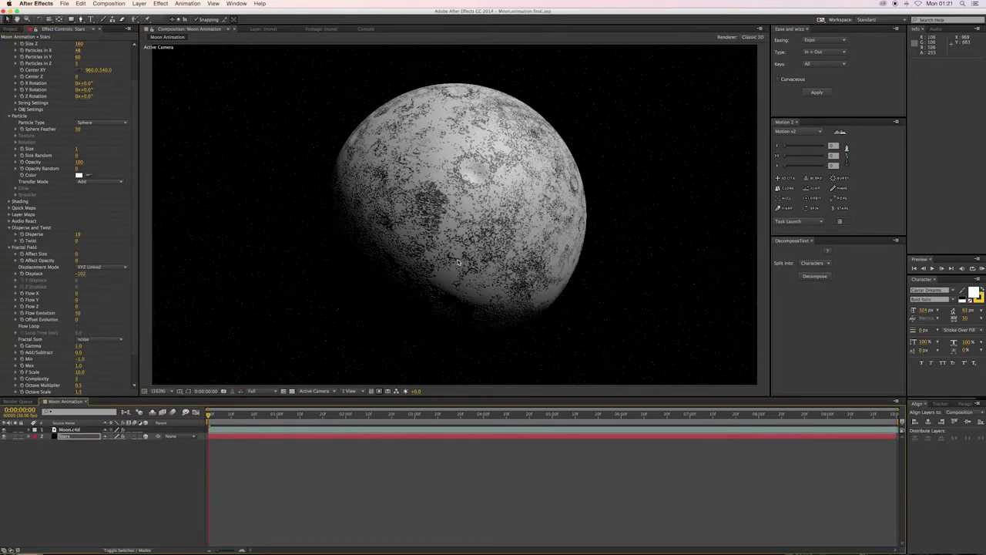
scroll(77, 308, up, 3)
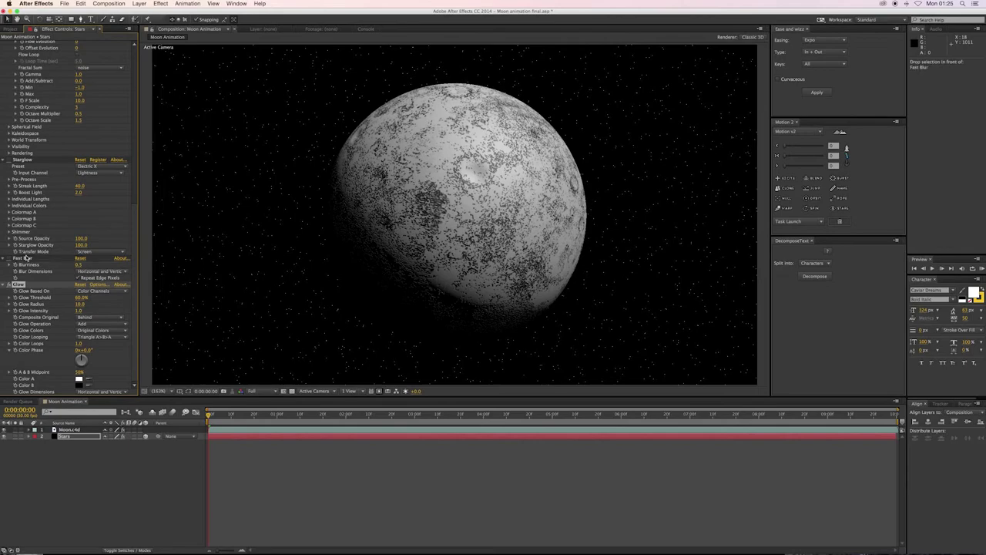
Select the stars' Fast Blur and Glow effects, try a new Glow Threshold, then undo it.
click(9, 372)
click(81, 271)
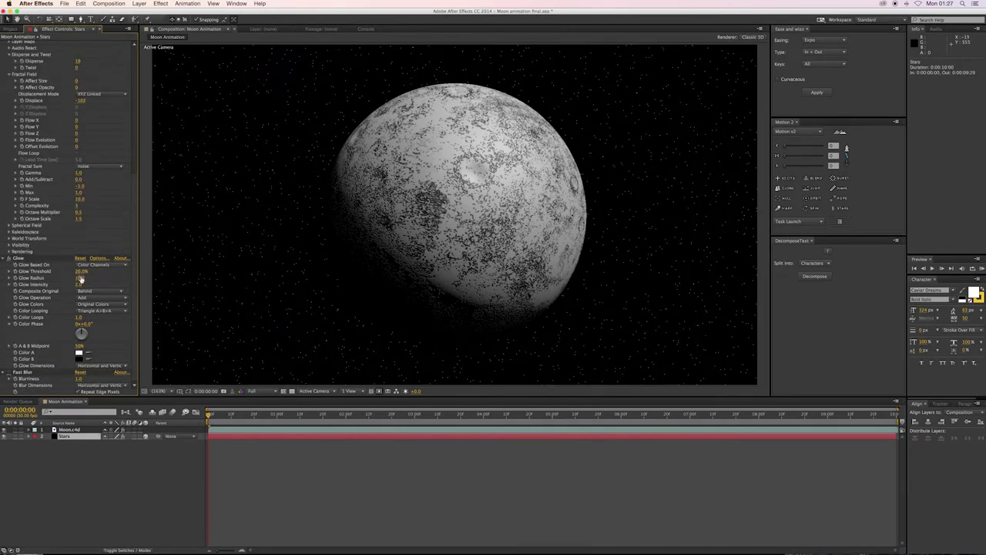
click(82, 284)
key(ctrl+z)
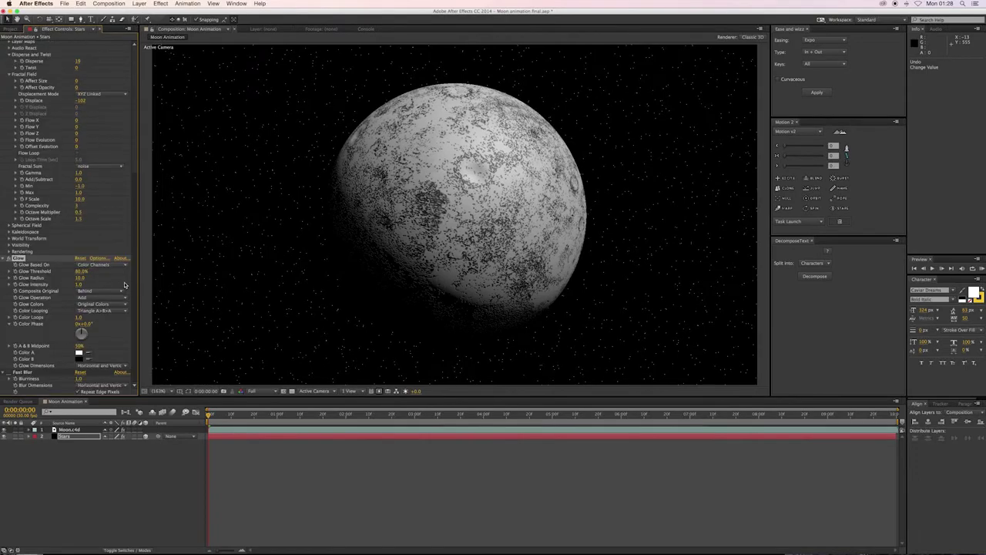